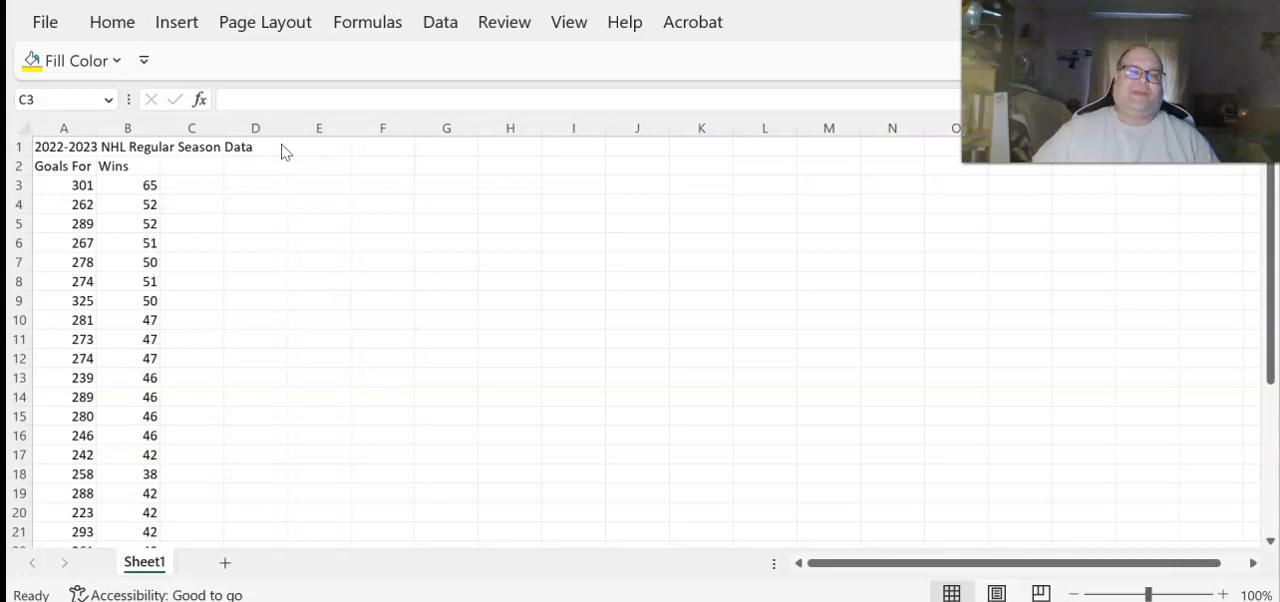
pyautogui.scroll(-4, 339, 260)
pyautogui.scroll(-1, 339, 260)
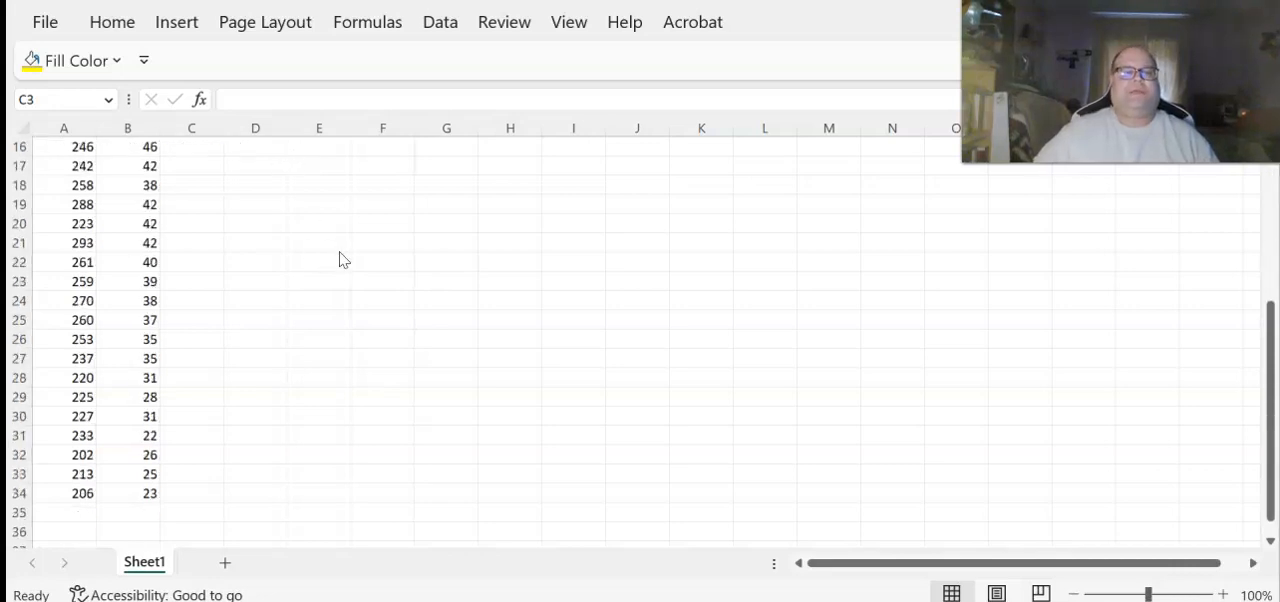
pyautogui.scroll(5, 339, 260)
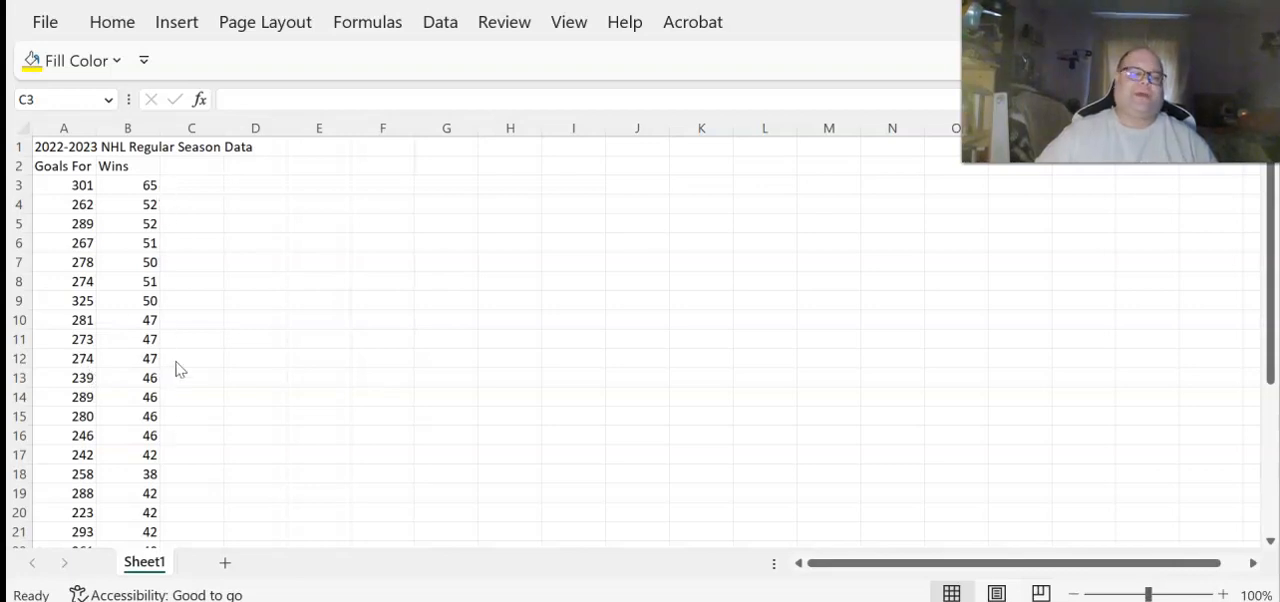
pyautogui.scroll(-6, 178, 370)
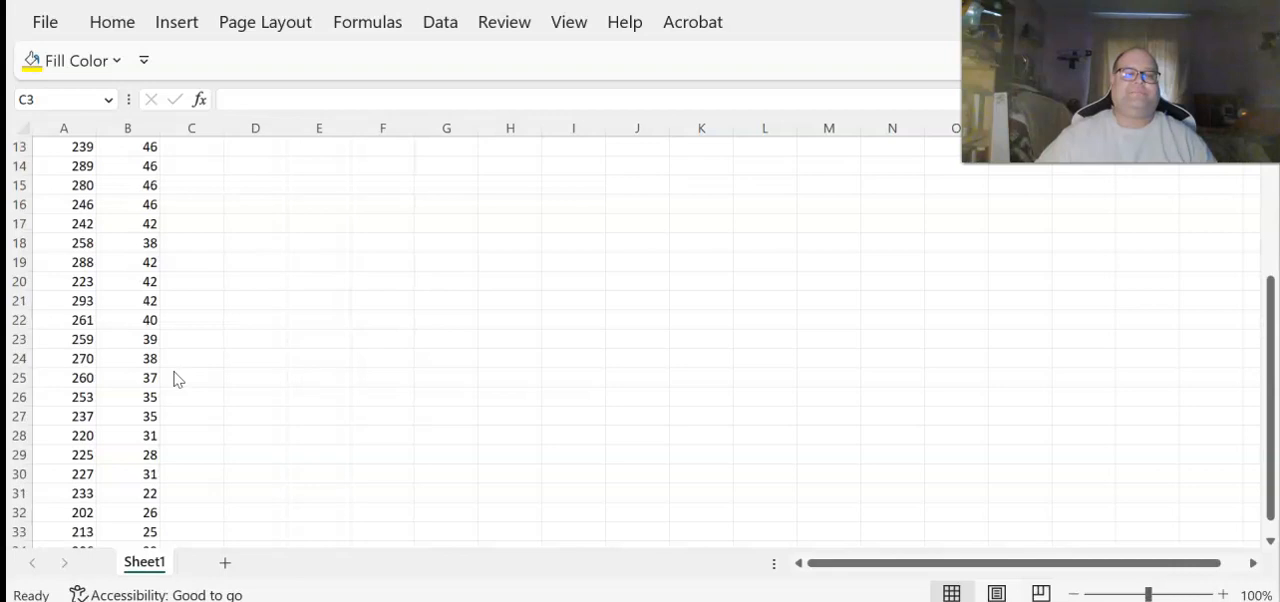
pyautogui.scroll(6, 176, 378)
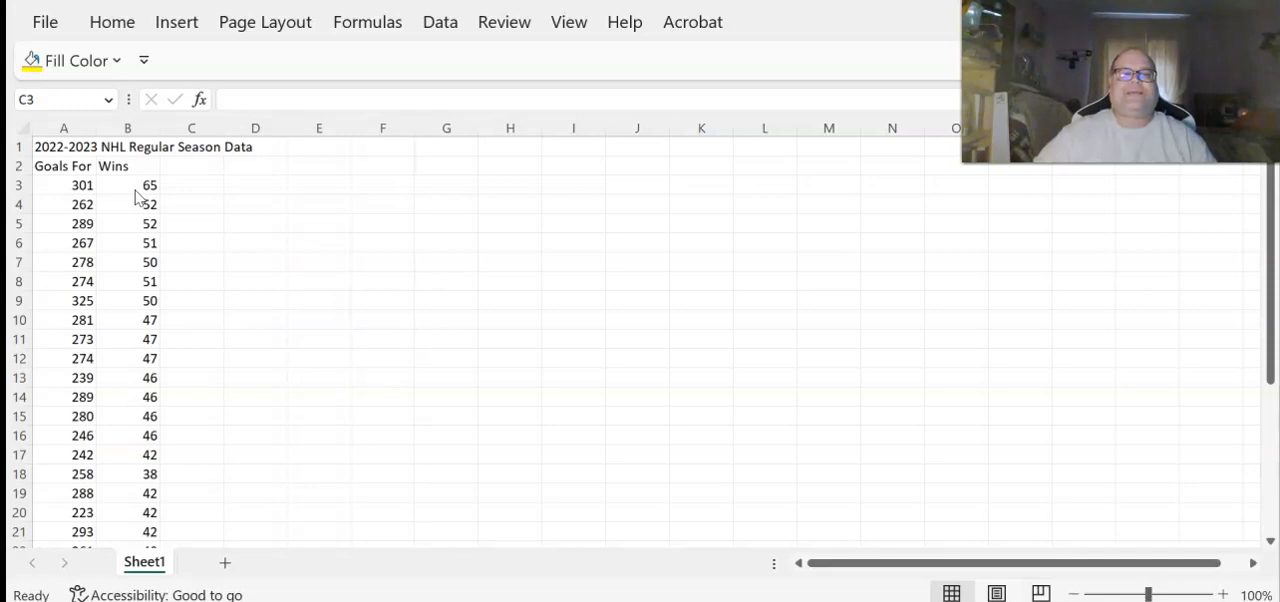
# Enter the note "B3 contains 65" in cell C3
pyautogui.click(220, 184)
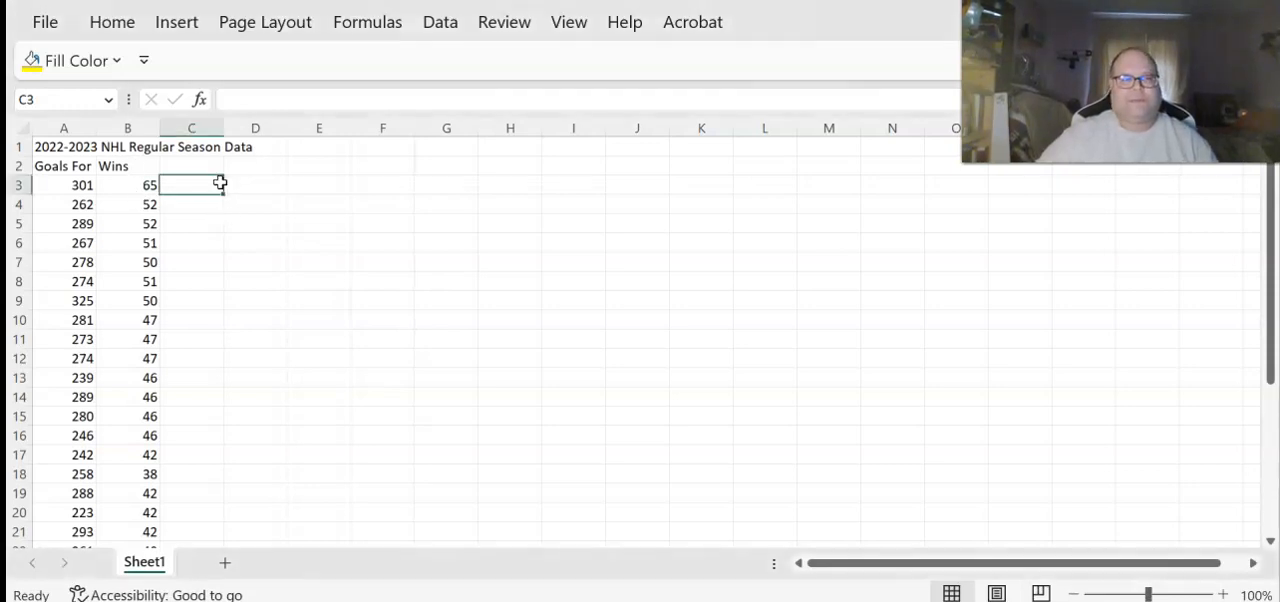
pyautogui.write('B')
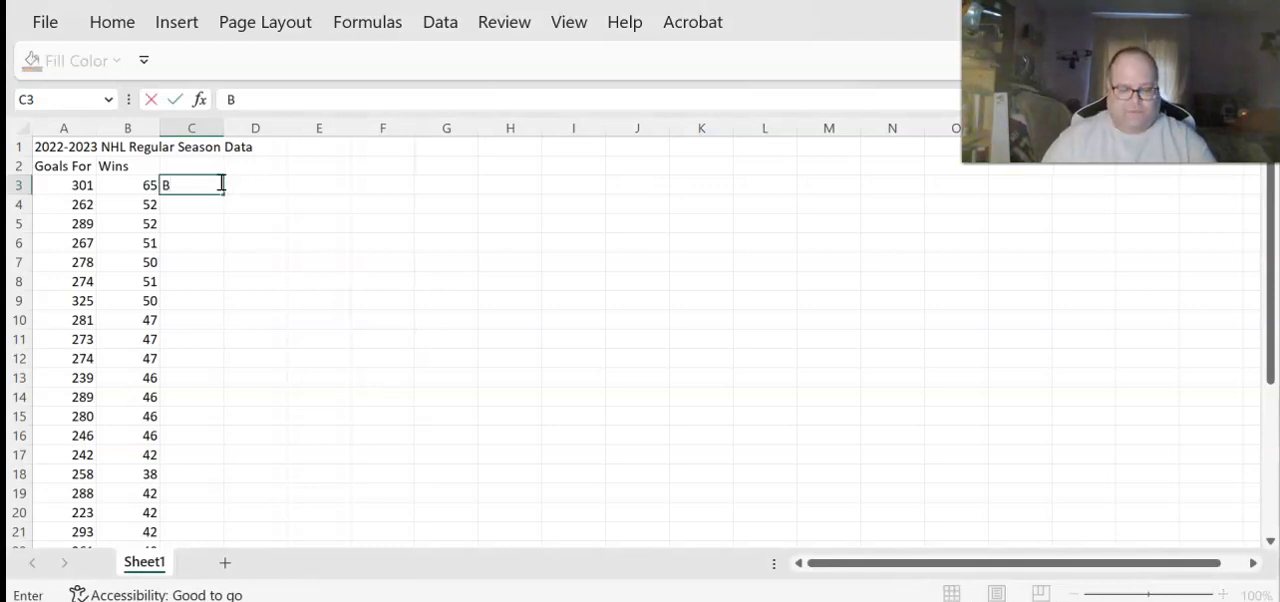
pyautogui.write('#')
pyautogui.press('BackSpace')
pyautogui.write('3 copn')
pyautogui.press('BackSpace')
pyautogui.press('BackSpace')
pyautogui.write('ntains')
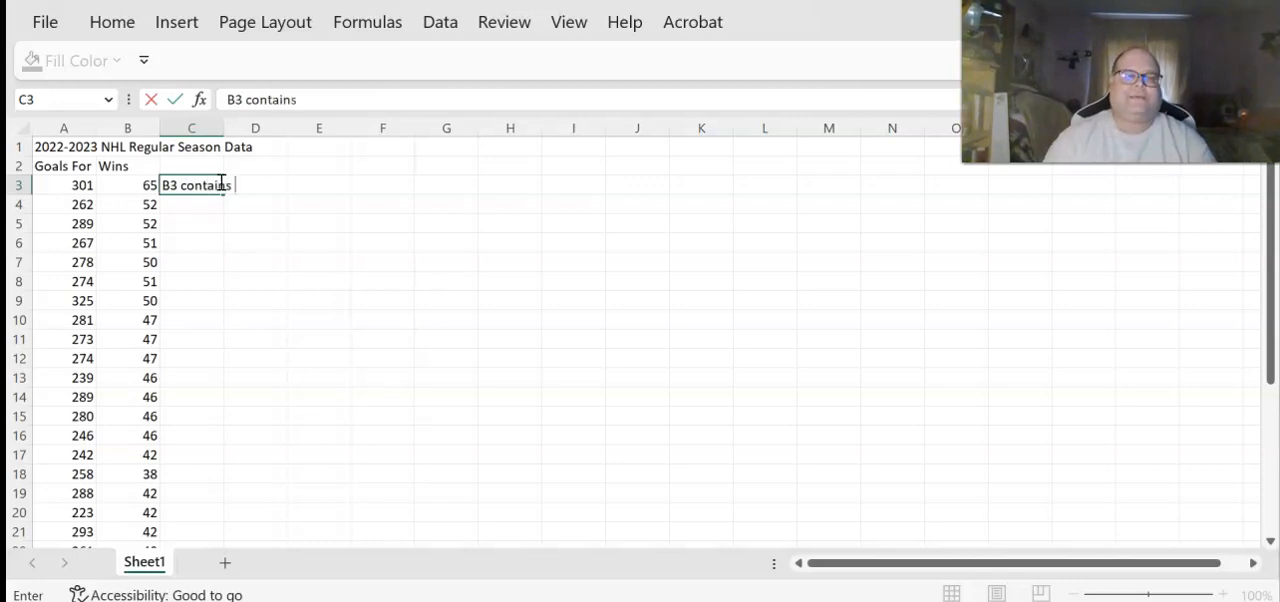
pyautogui.write(' 65')
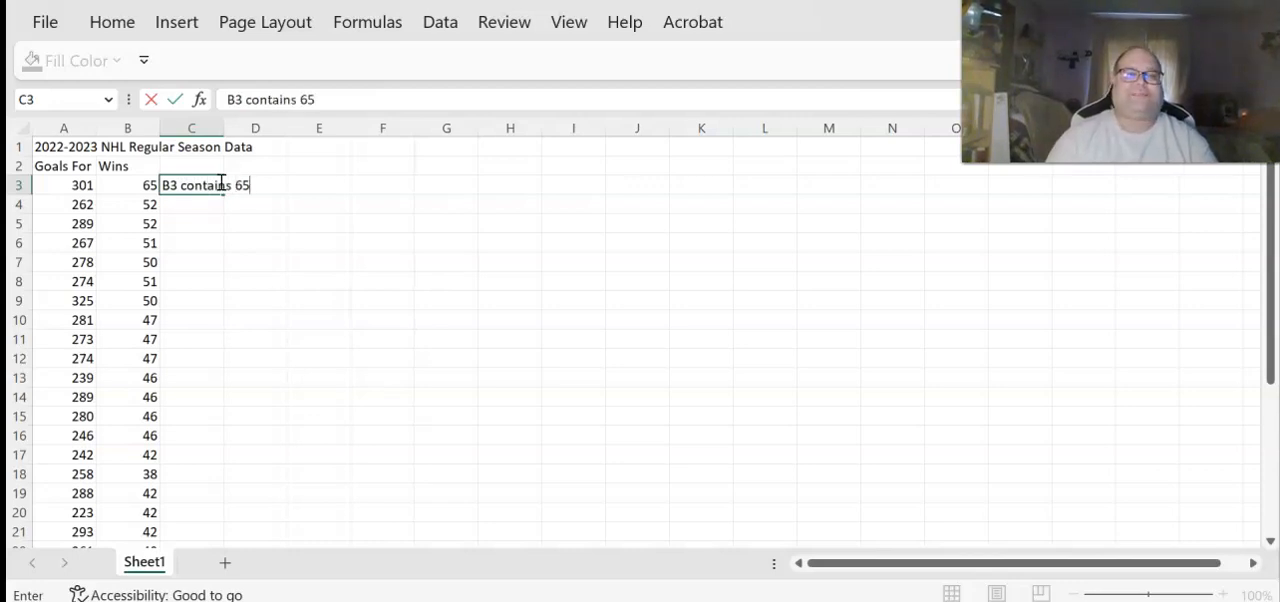
pyautogui.press('Return')
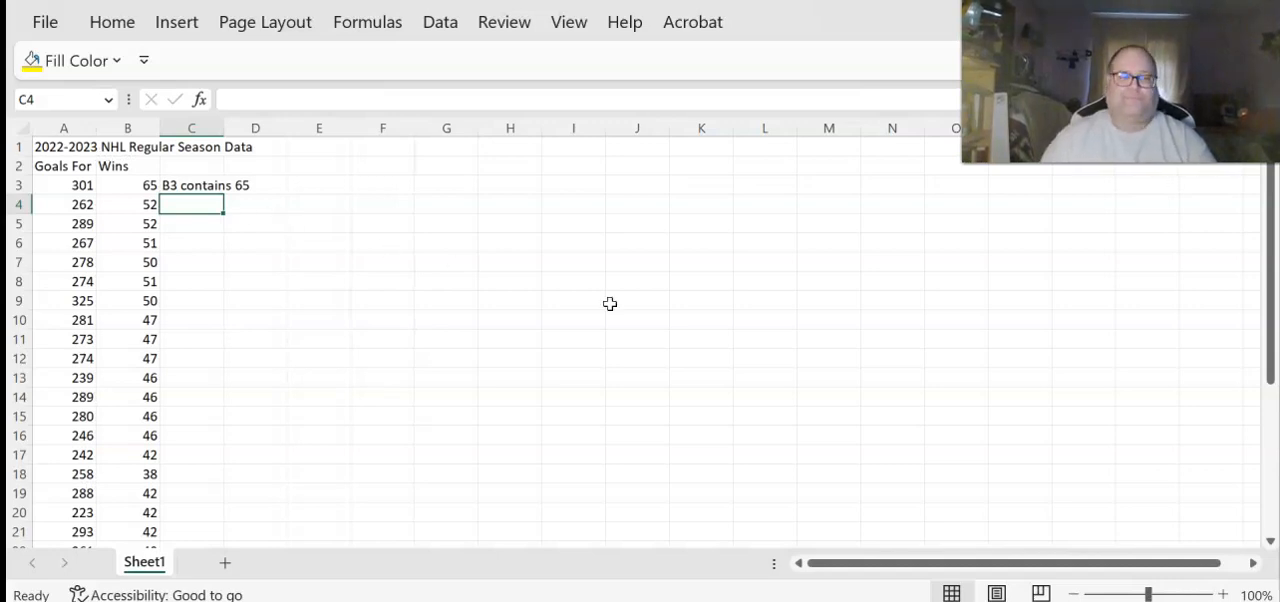
# Enter the note "B3:B34 contains the number of wins" in cell C4
pyautogui.write('b')
pyautogui.press('BackSpace')
pyautogui.press('BackSpace')
pyautogui.write('B')
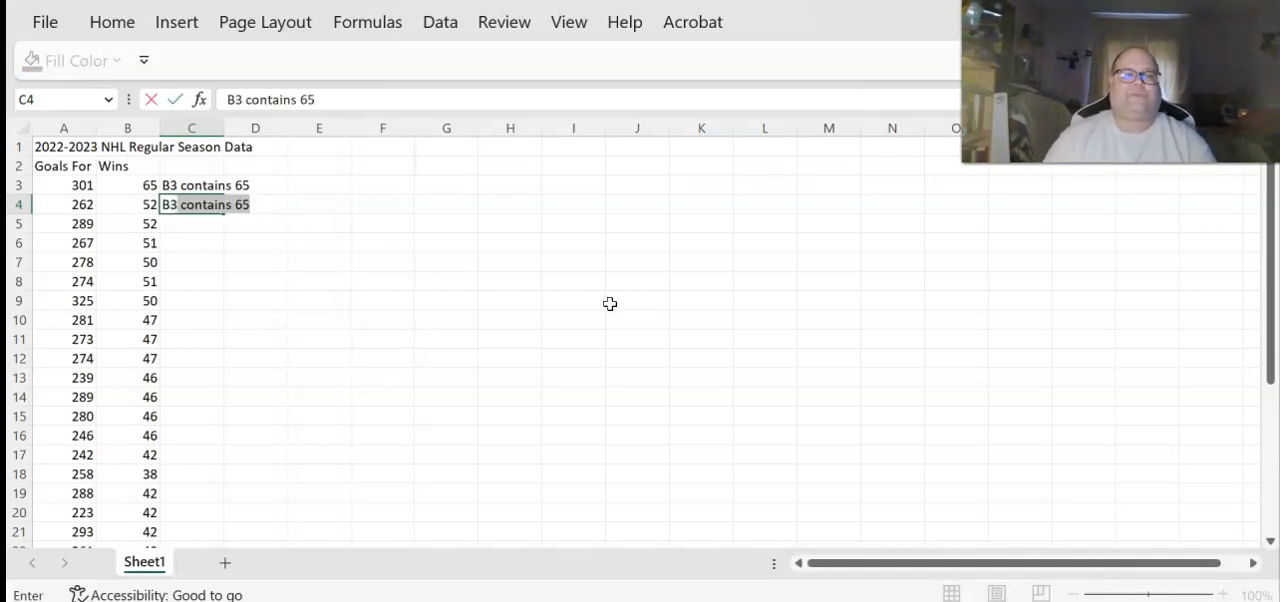
pyautogui.write('3:B')
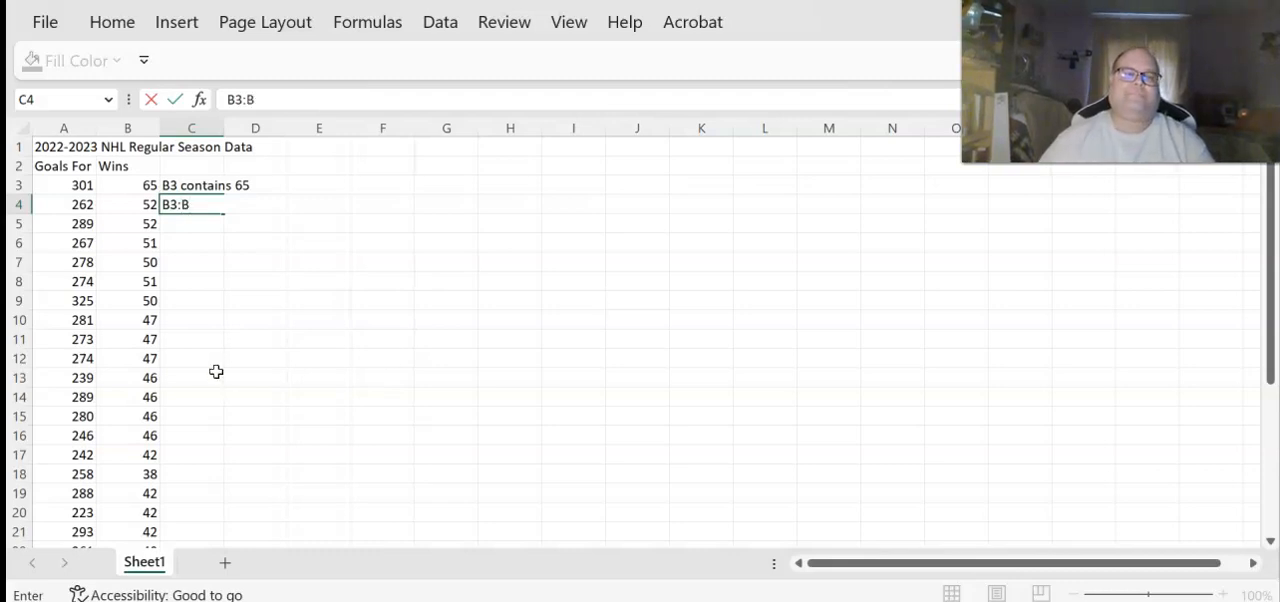
pyautogui.scroll(-5, 216, 372)
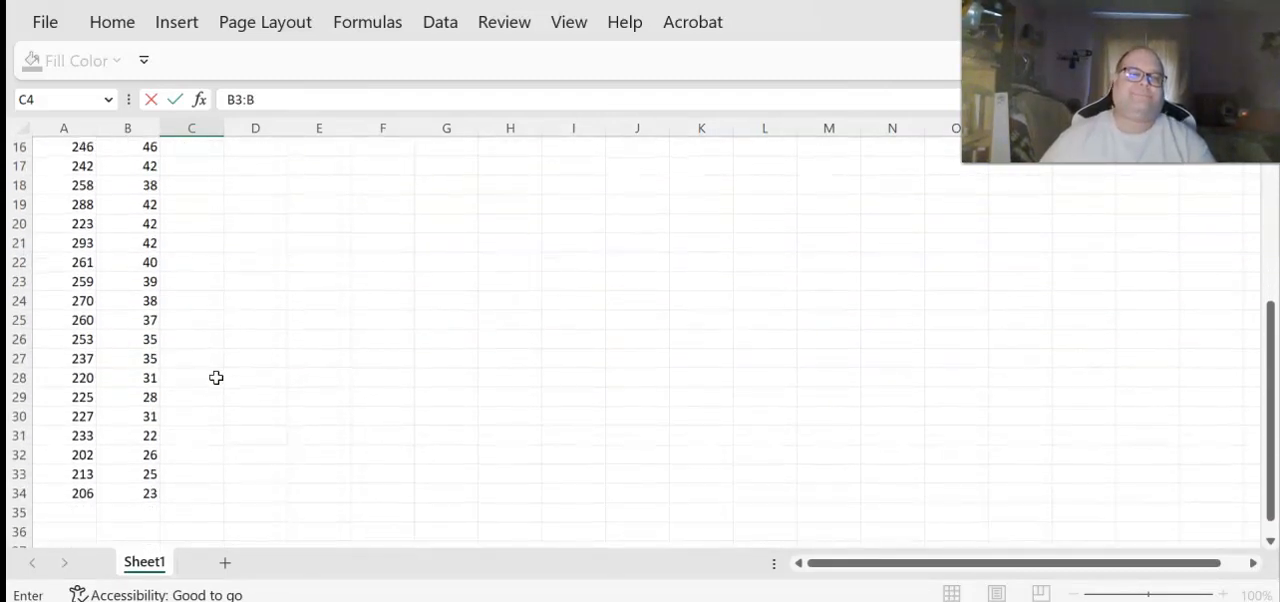
pyautogui.scroll(5, 216, 377)
pyautogui.write('34 contains the number of wind')
pyautogui.press('BackSpace')
pyautogui.write('s')
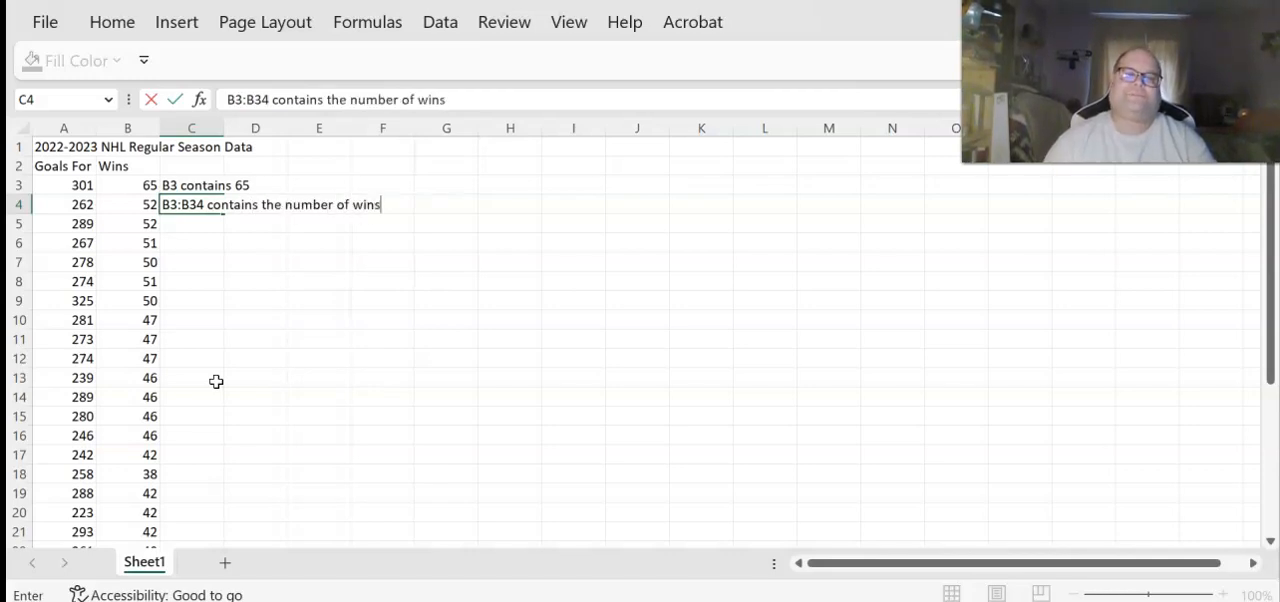
pyautogui.press('Return')
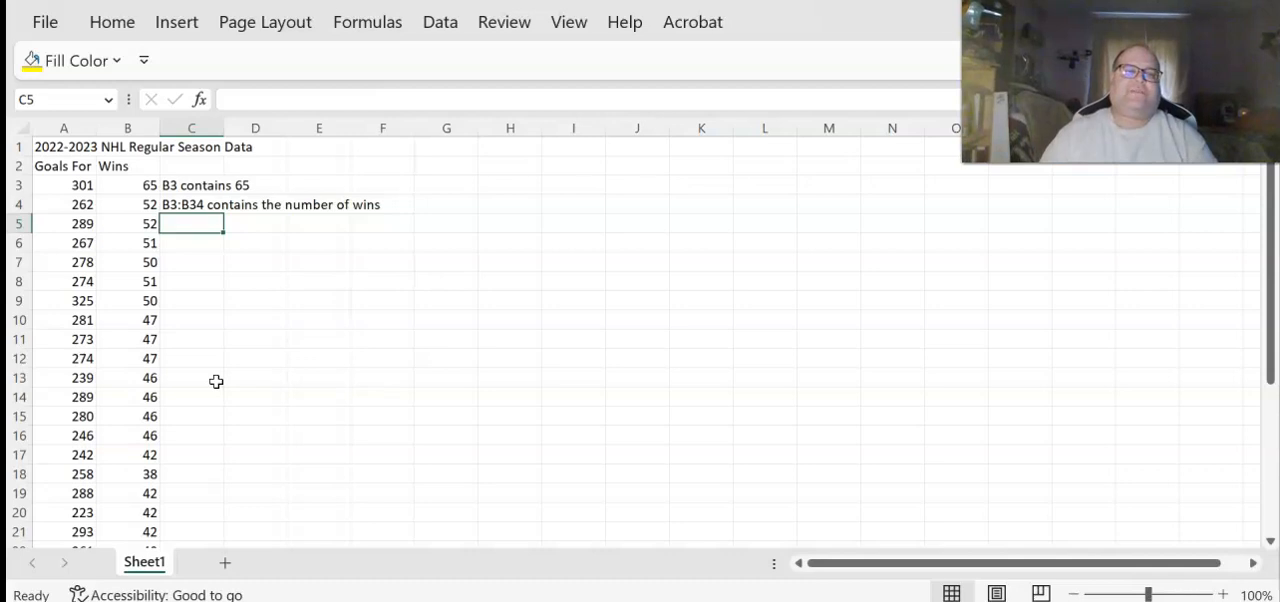
pyautogui.press('Up')
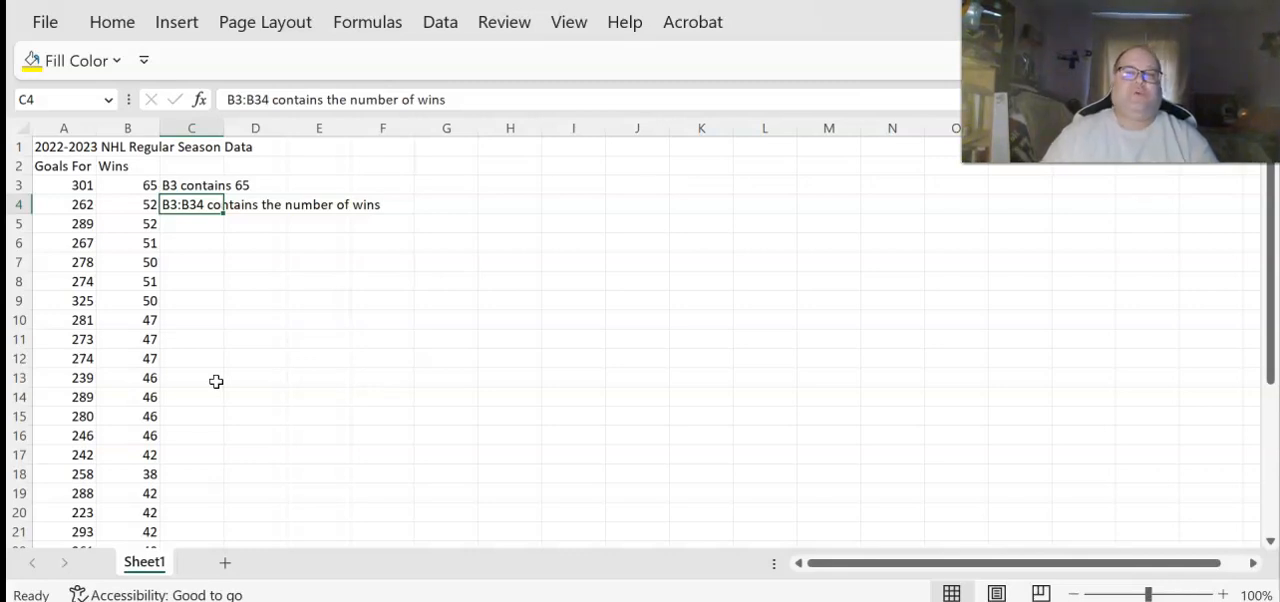
pyautogui.press('Up')
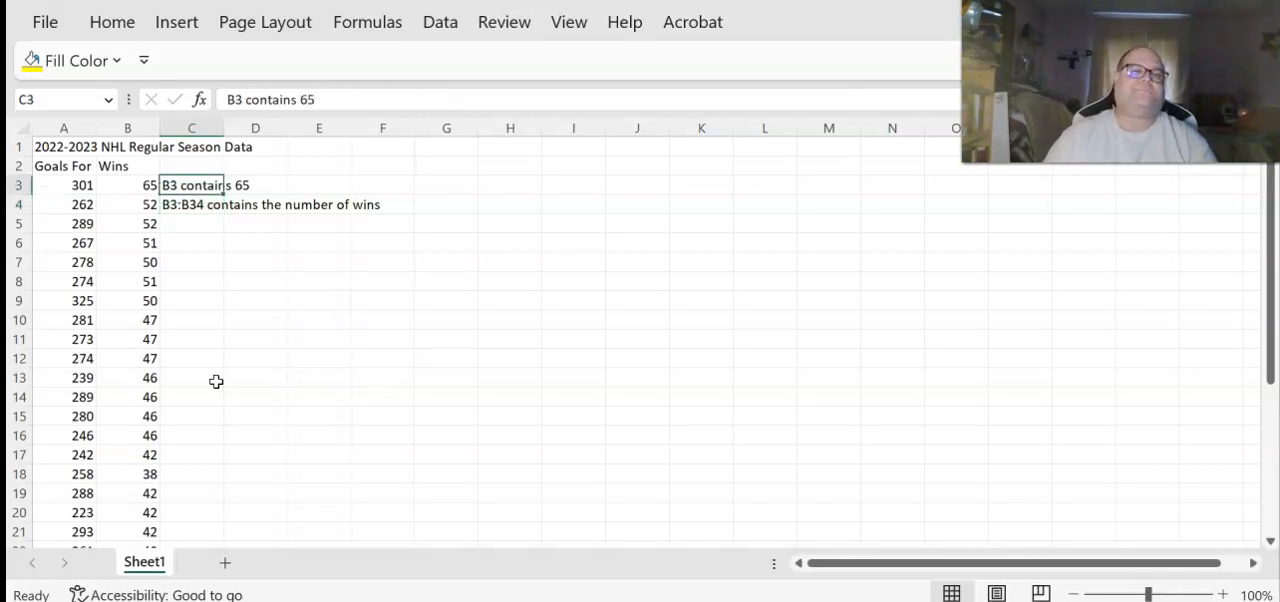
pyautogui.press('Down')
pyautogui.press('Down')
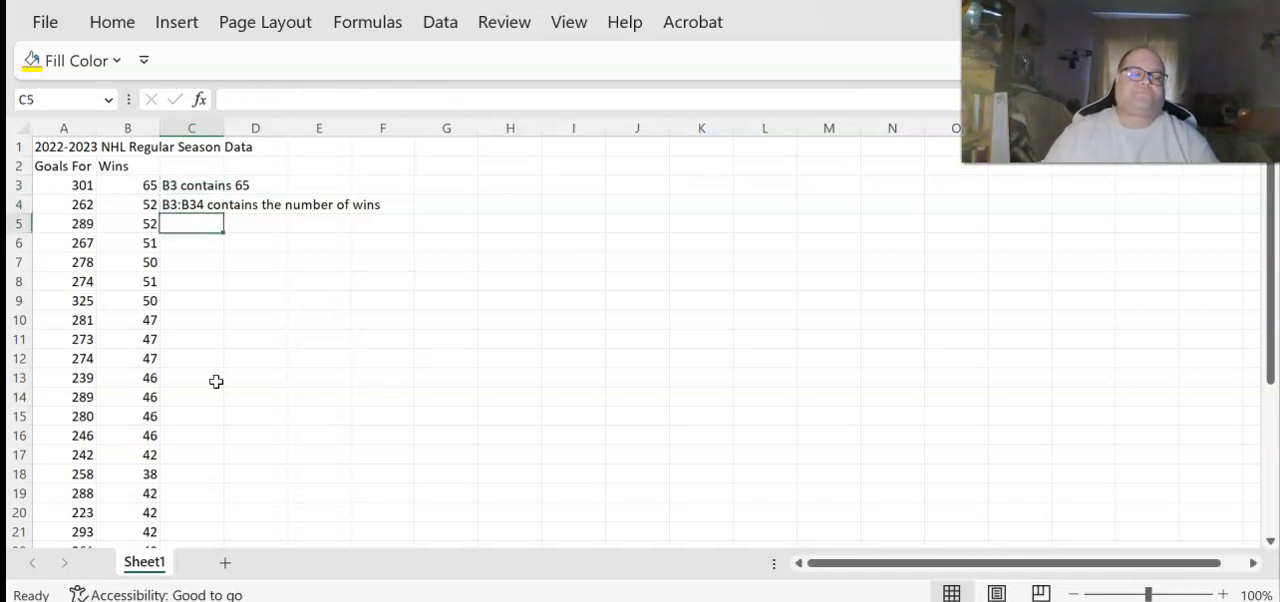
pyautogui.press('Up')
pyautogui.press('Up')
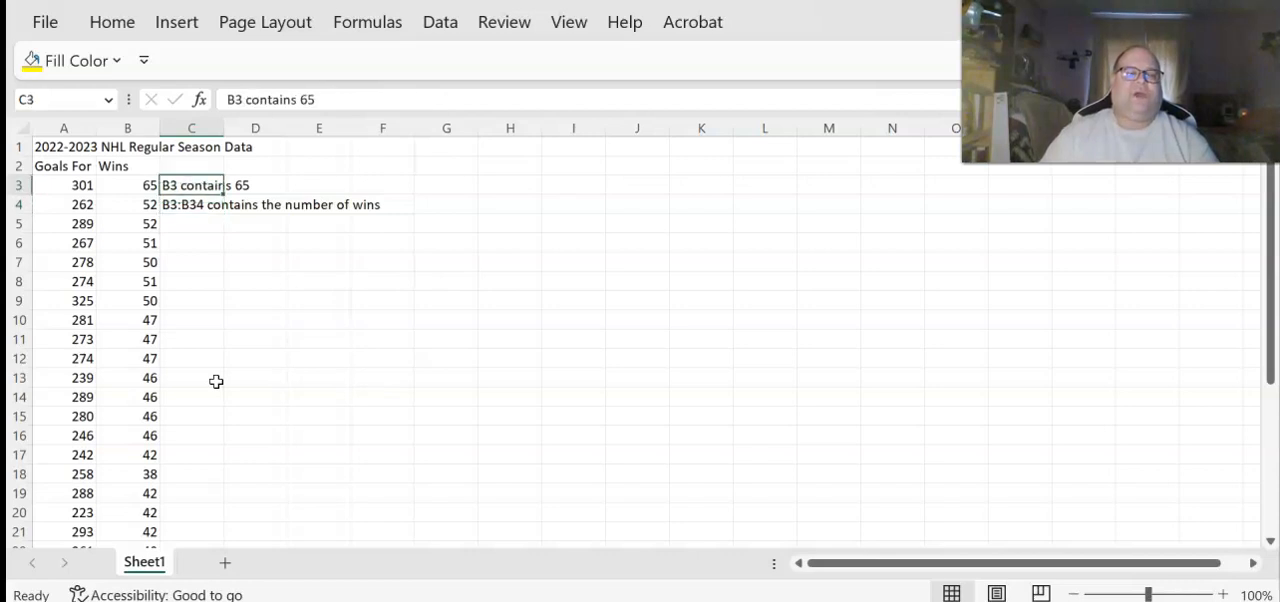
pyautogui.press('Down')
pyautogui.press('Down')
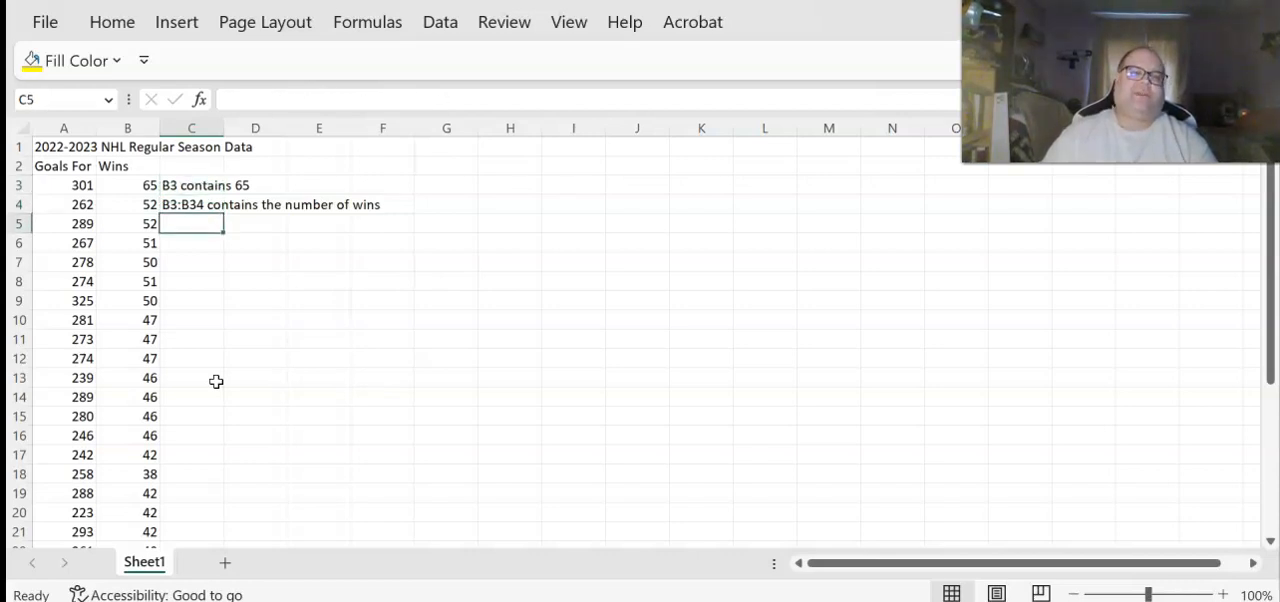
# Enter the formula =RAND() in cell G3
pyautogui.press('Right')
pyautogui.press('Right')
pyautogui.press('Up')
pyautogui.press('Up')
pyautogui.press('Right')
pyautogui.press('Right')
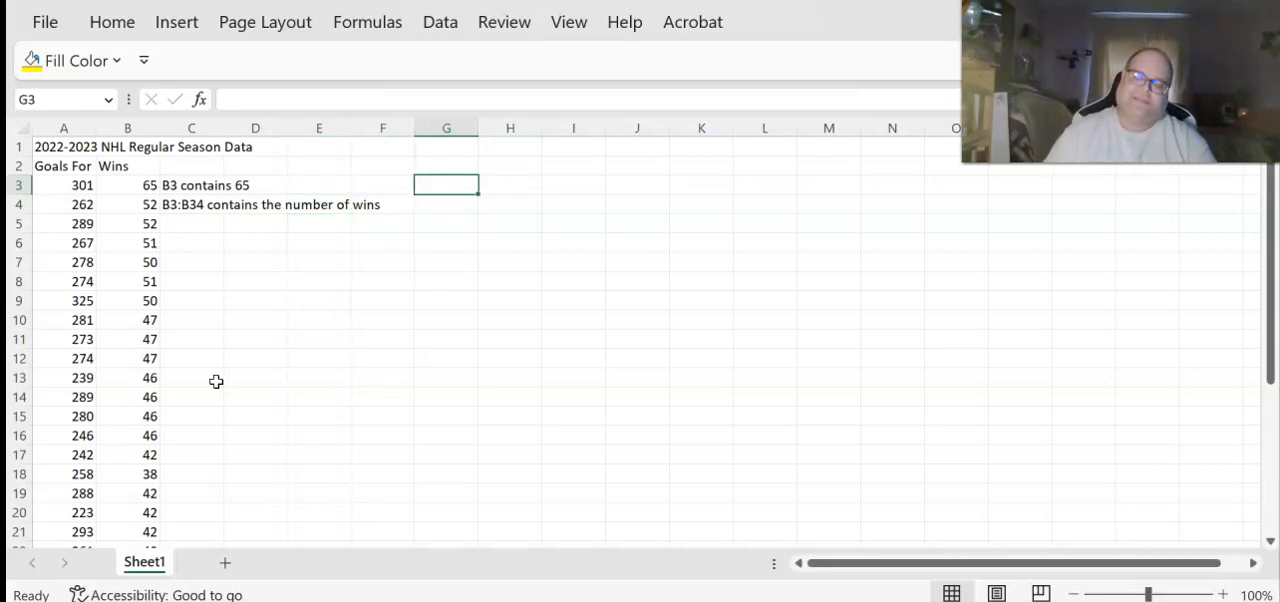
pyautogui.write('=rand')
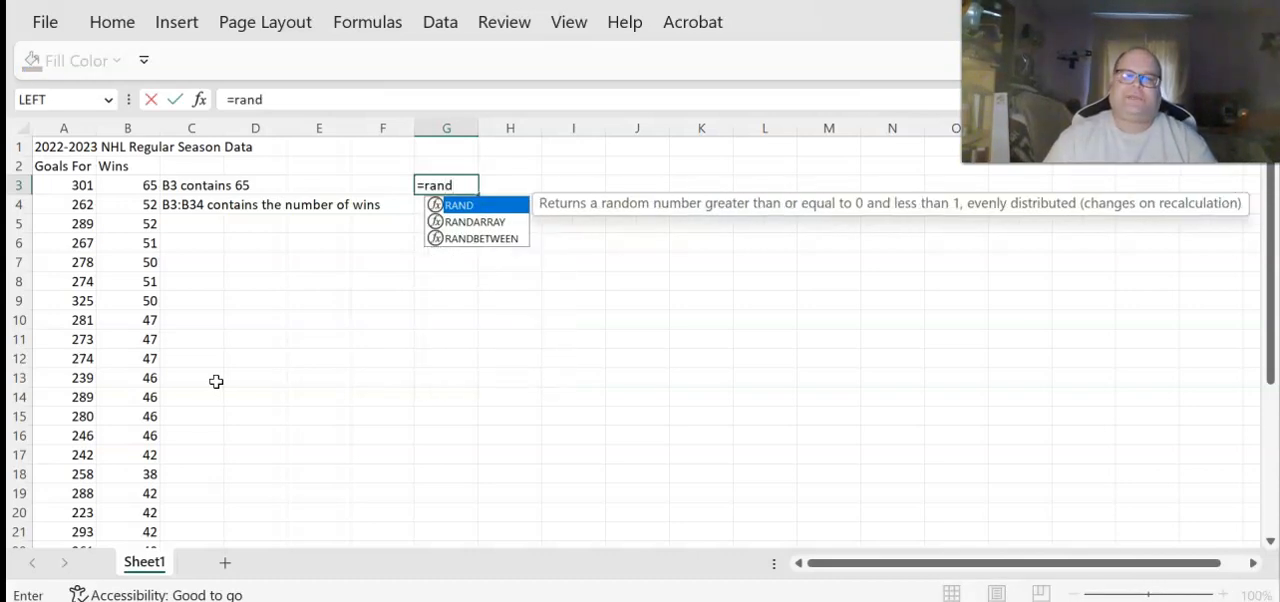
pyautogui.write('()')
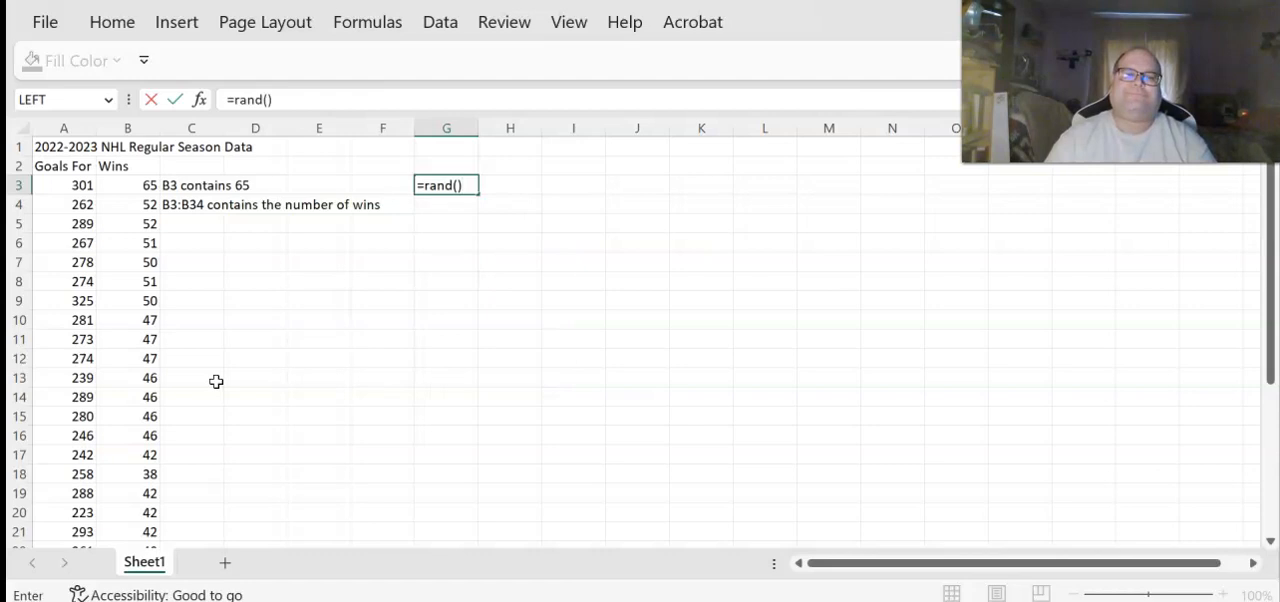
pyautogui.press('Return')
# Document the formula by entering =rand() as literal text in H3 and "generates a random number" in I3
pyautogui.press('Up')
pyautogui.press('Right')
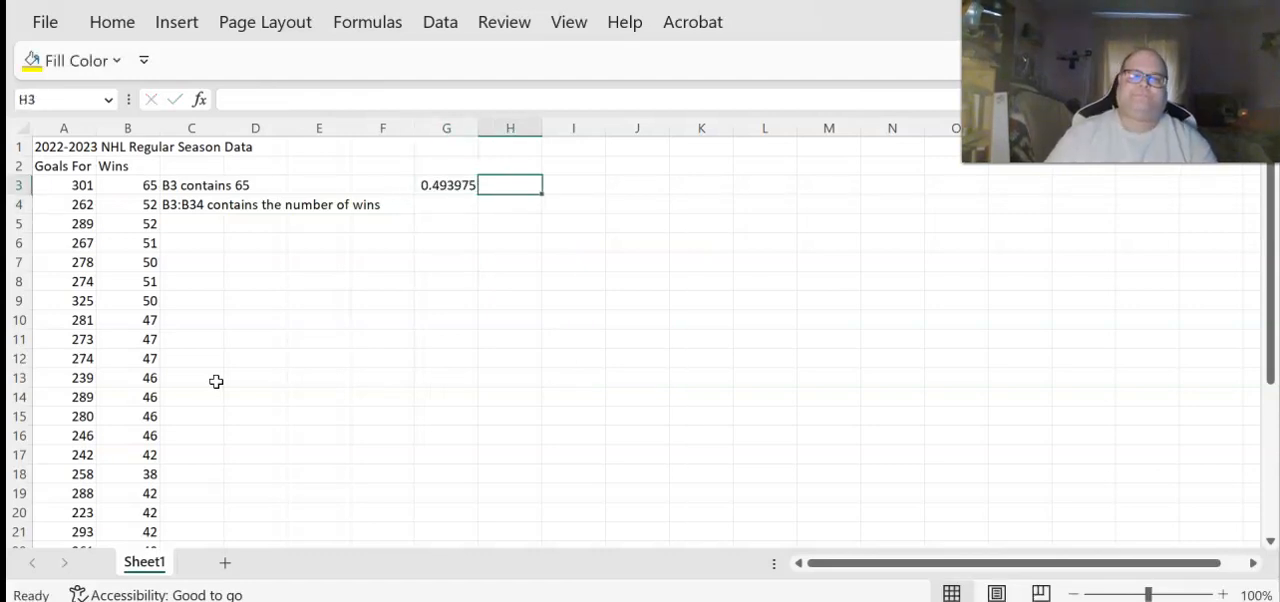
pyautogui.write("'=")
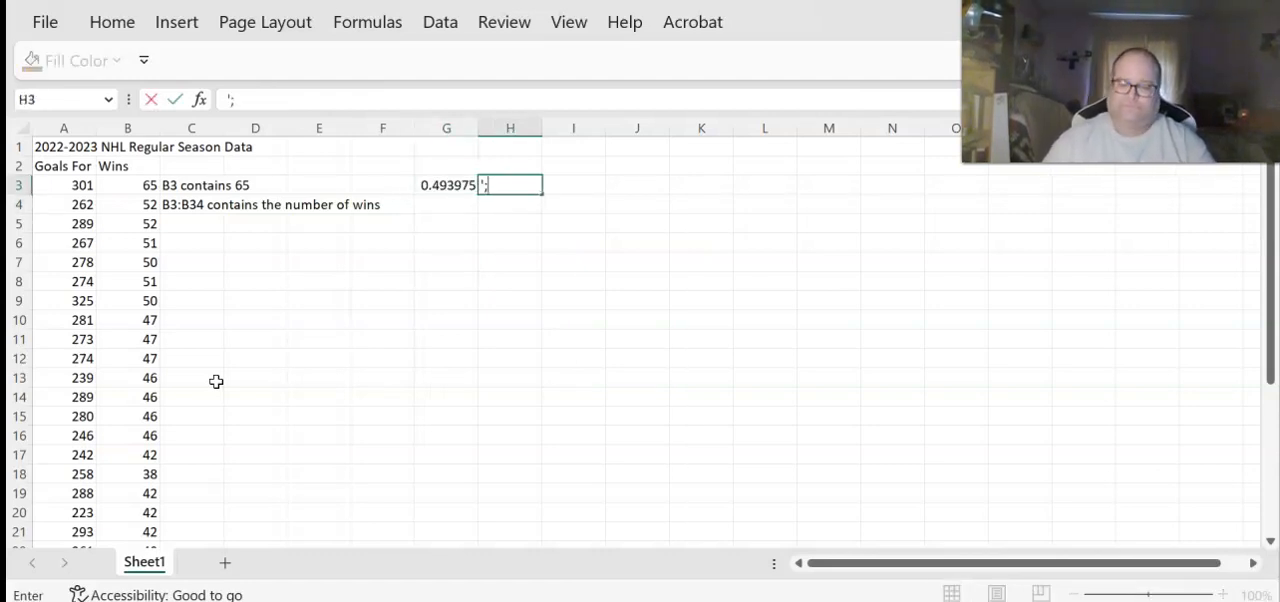
pyautogui.write('rand()')
pyautogui.press('Tab')
pyautogui.write('generates a random number')
pyautogui.press('Return')
# Fill the RAND formula from G3 down through G34, and force a recalculation with a blank entry in H8
pyautogui.press('Up')
pyautogui.press('Left')
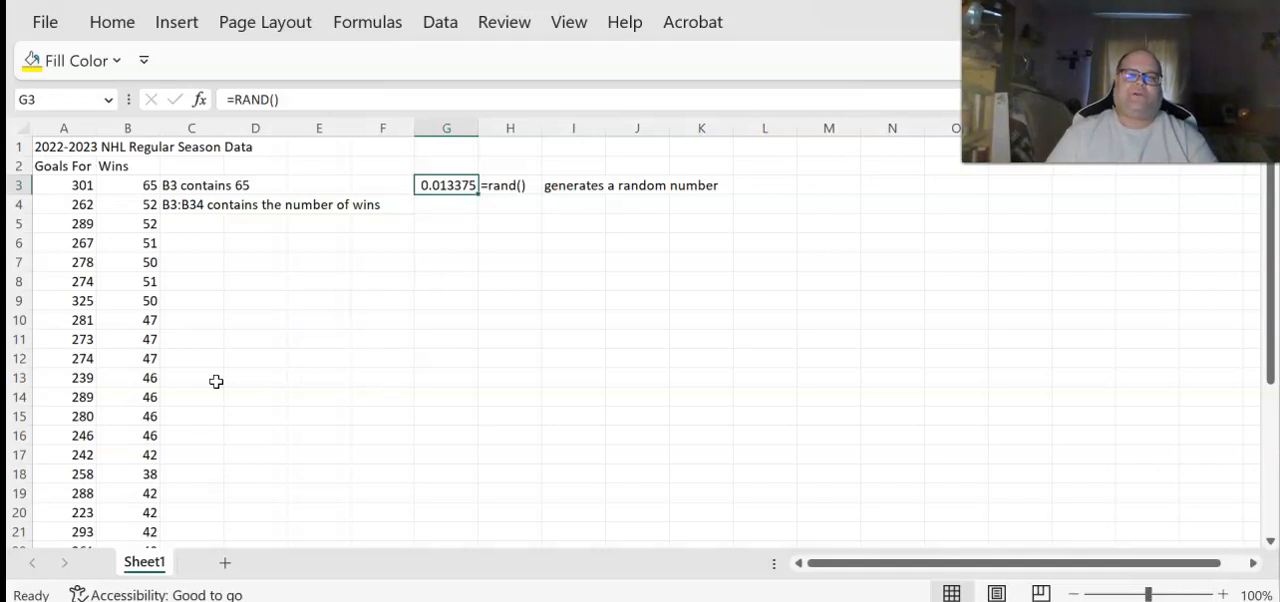
pyautogui.press('Up')
pyautogui.press('Down')
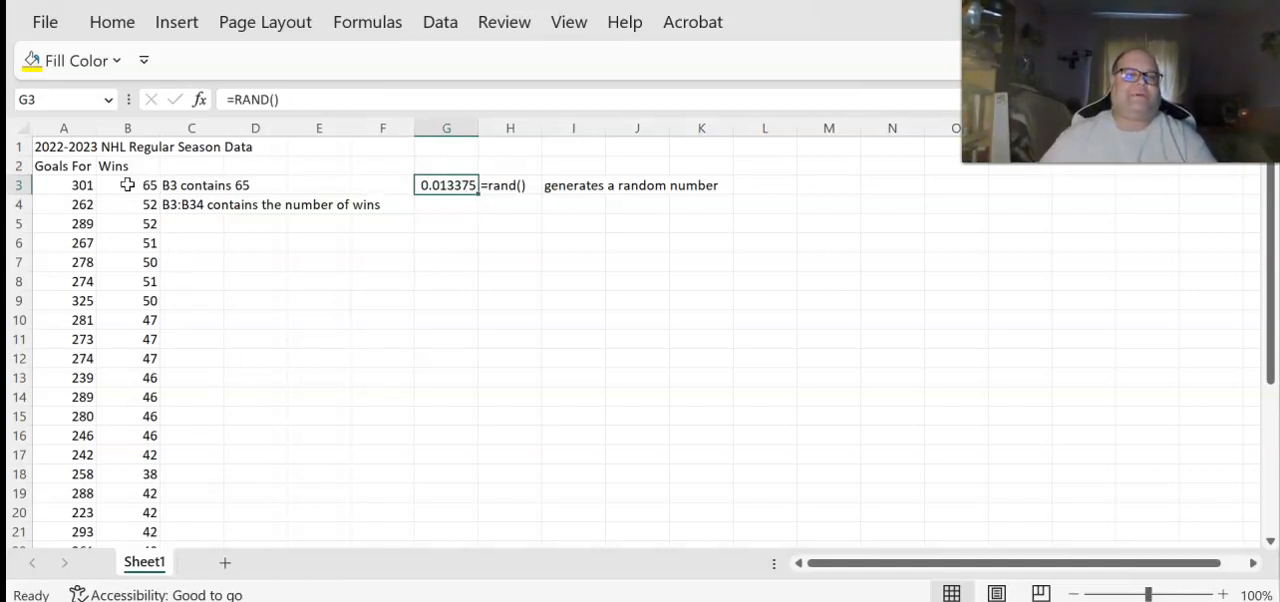
pyautogui.moveTo(477, 193); pyautogui.dragTo(471, 521)
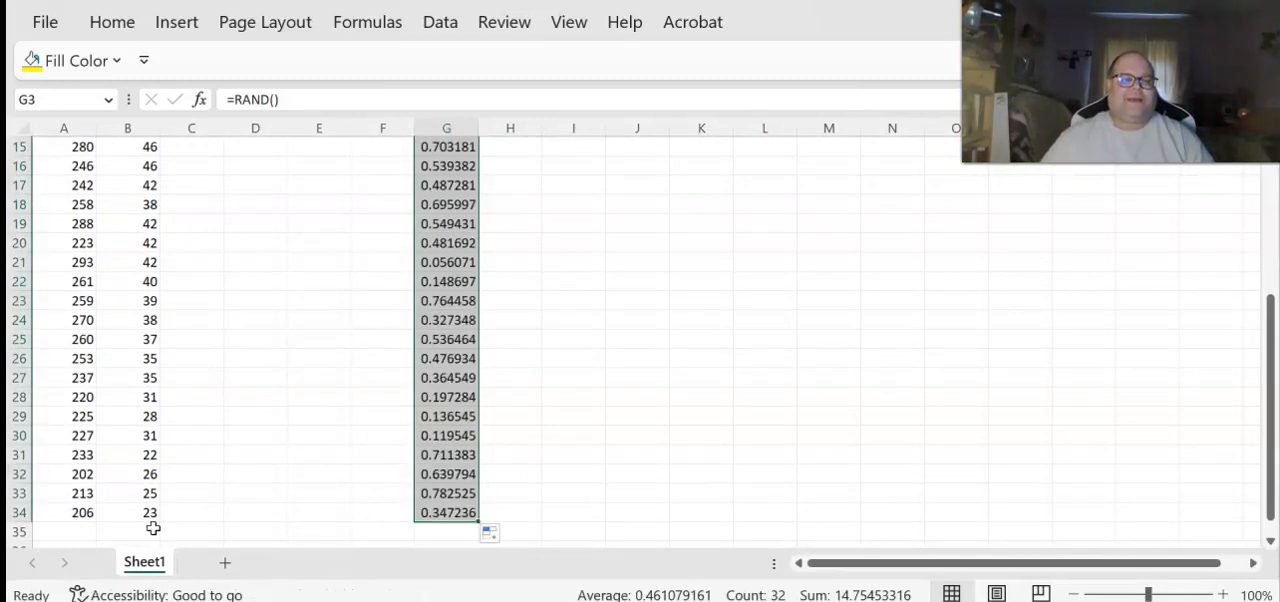
pyautogui.scroll(5, 588, 426)
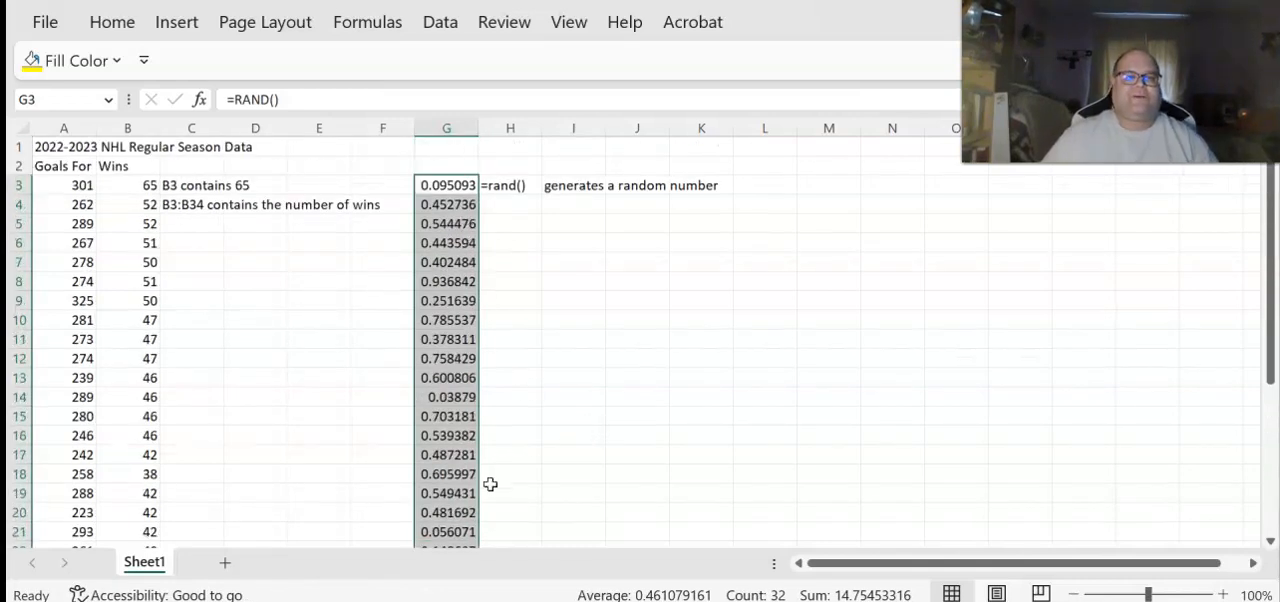
pyautogui.scroll(-3, 490, 484)
pyautogui.scroll(3, 489, 480)
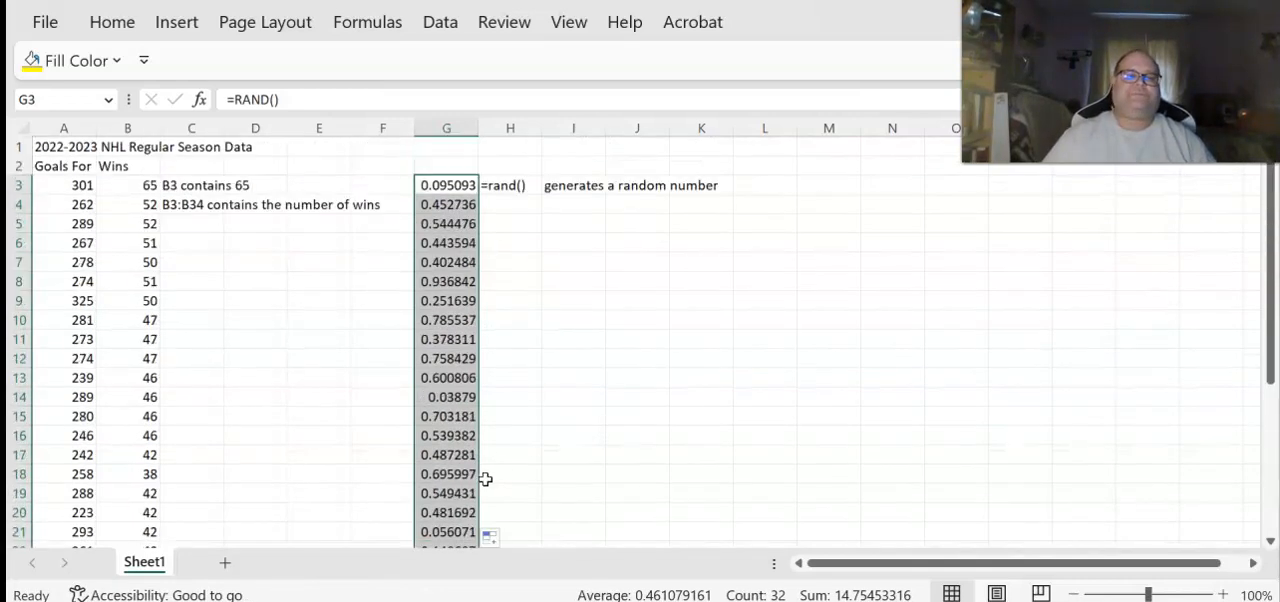
pyautogui.click(522, 286)
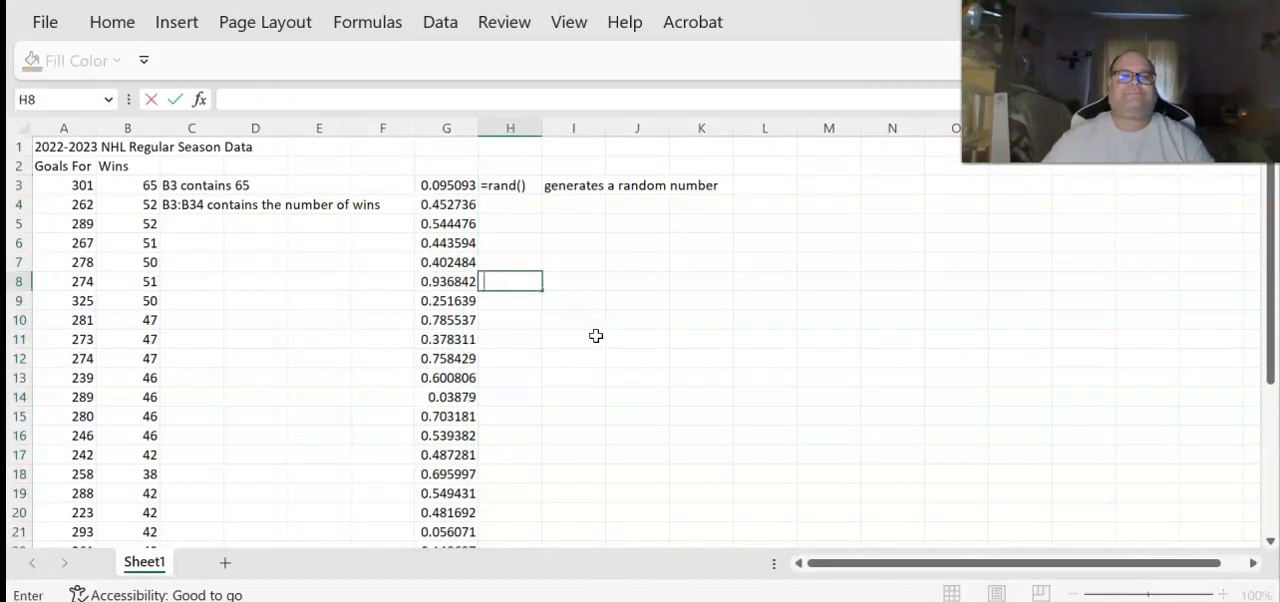
pyautogui.press('Return')
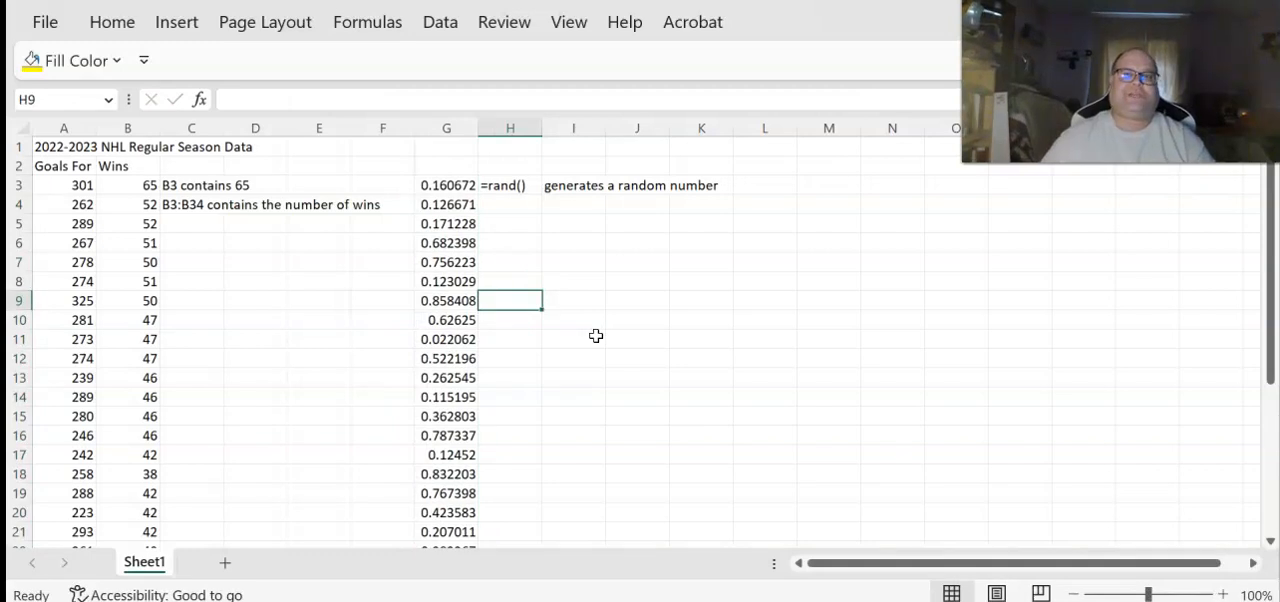
# Copy the random numbers in G3:G34 and paste them as values only into column F starting at F3
pyautogui.press('Left')
pyautogui.press('Up')
pyautogui.press('Up')
pyautogui.press('Up')
pyautogui.press('Up')
pyautogui.press('Up')
pyautogui.press('Up')
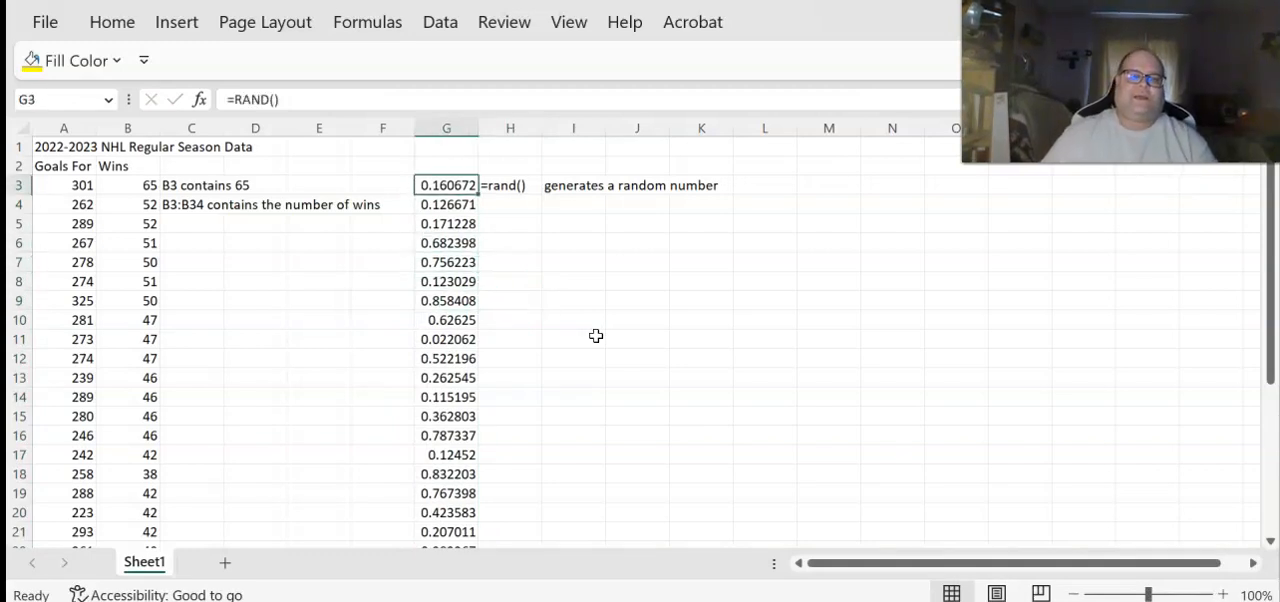
pyautogui.hotkey('ctrl', 'shift', 'Down')
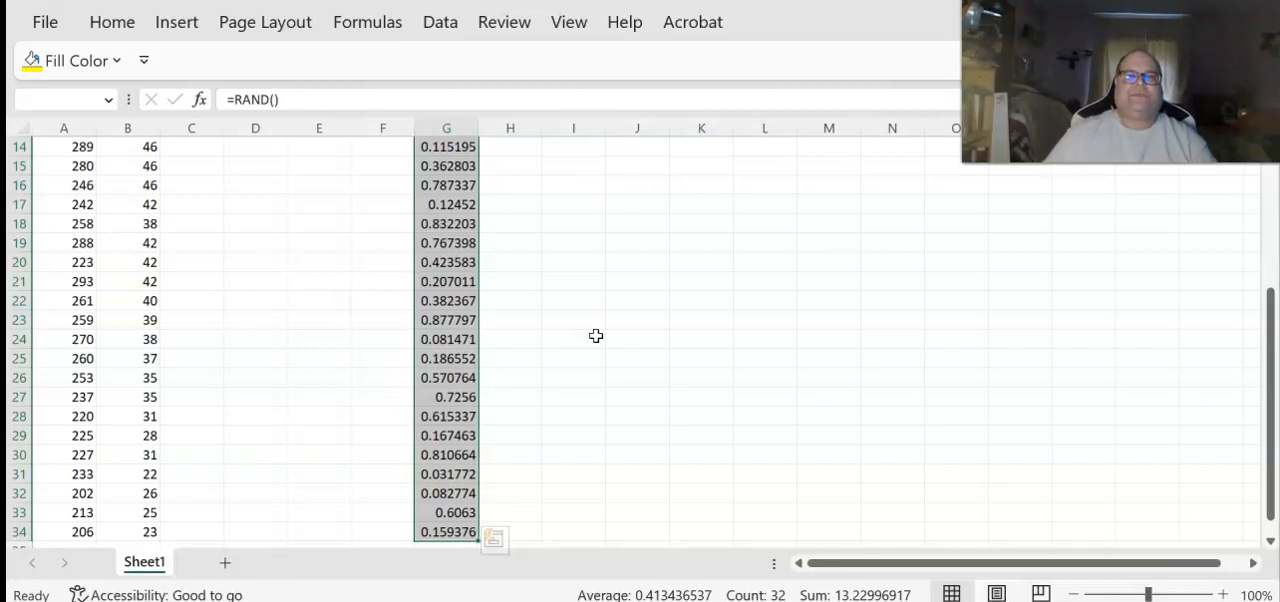
pyautogui.hotkey('ctrl', 'c')
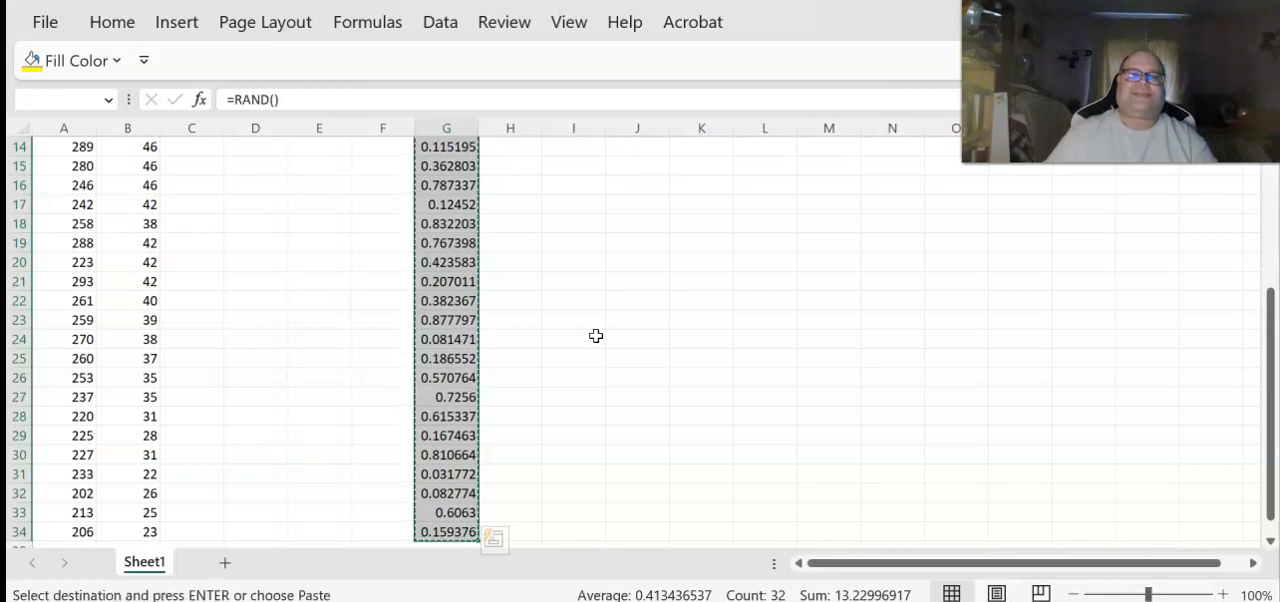
pyautogui.press('Left')
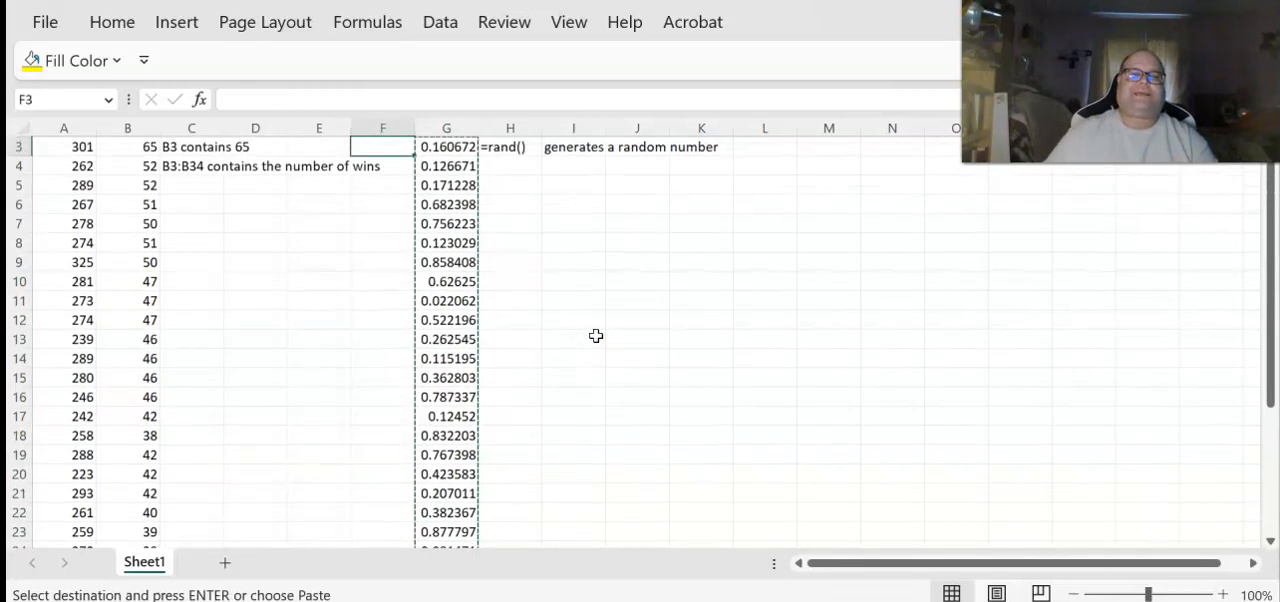
pyautogui.rightClick(381, 147)
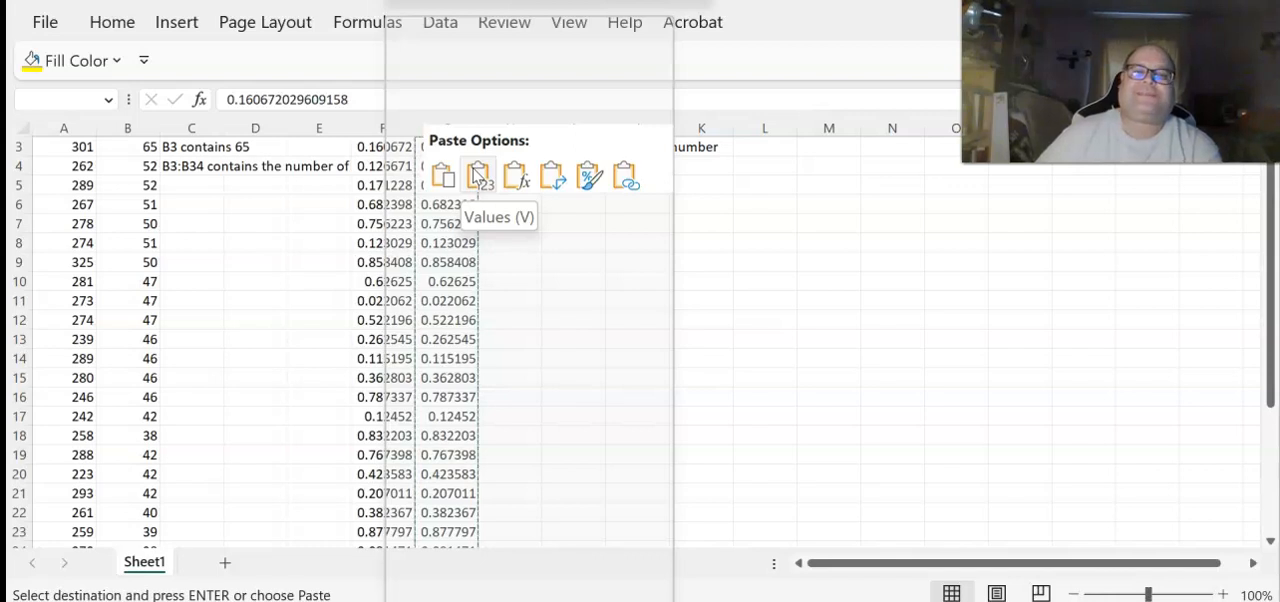
pyautogui.click(479, 177)
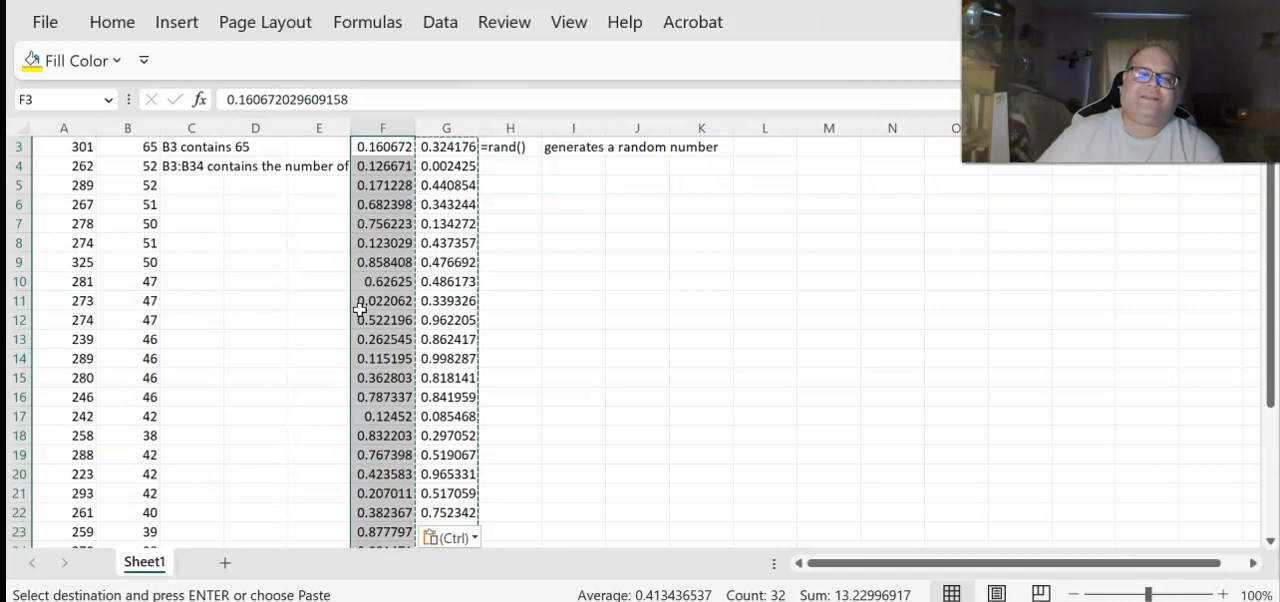
pyautogui.click(497, 259)
pyautogui.scroll(1, 436, 339)
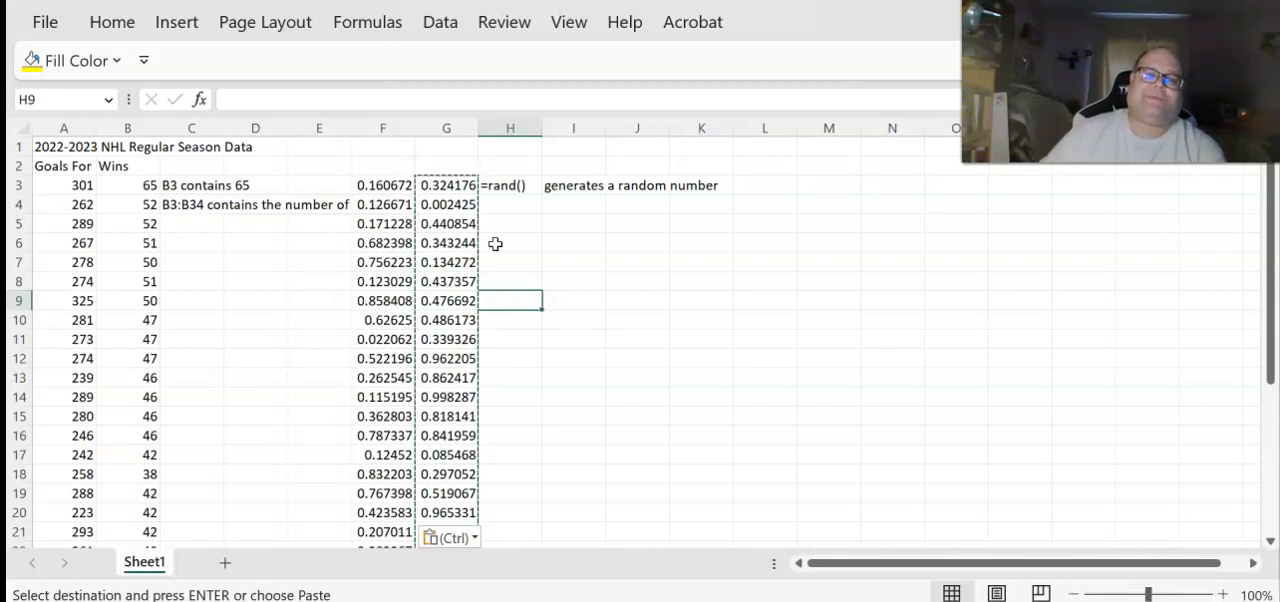
# Enter the header "Assigned Random numbers" in cell F2 above the pasted values
pyautogui.click(390, 168)
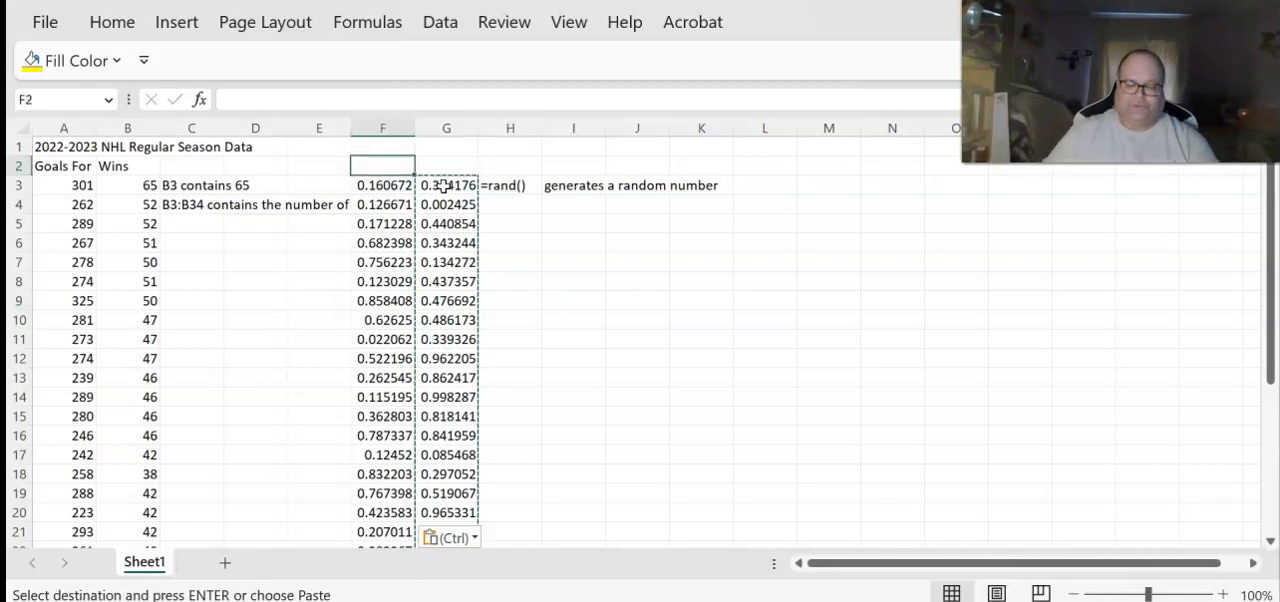
pyautogui.write('a')
pyautogui.press('BackSpace')
pyautogui.write('Assigned Effan')
pyautogui.press('BackSpace')
pyautogui.press('BackSpace')
pyautogui.press('BackSpace')
pyautogui.press('BackSpace')
pyautogui.press('BackSpace')
pyautogui.press('BackSpace')
pyautogui.write('Random nub')
pyautogui.press('BackSpace')
pyautogui.write('mbers')
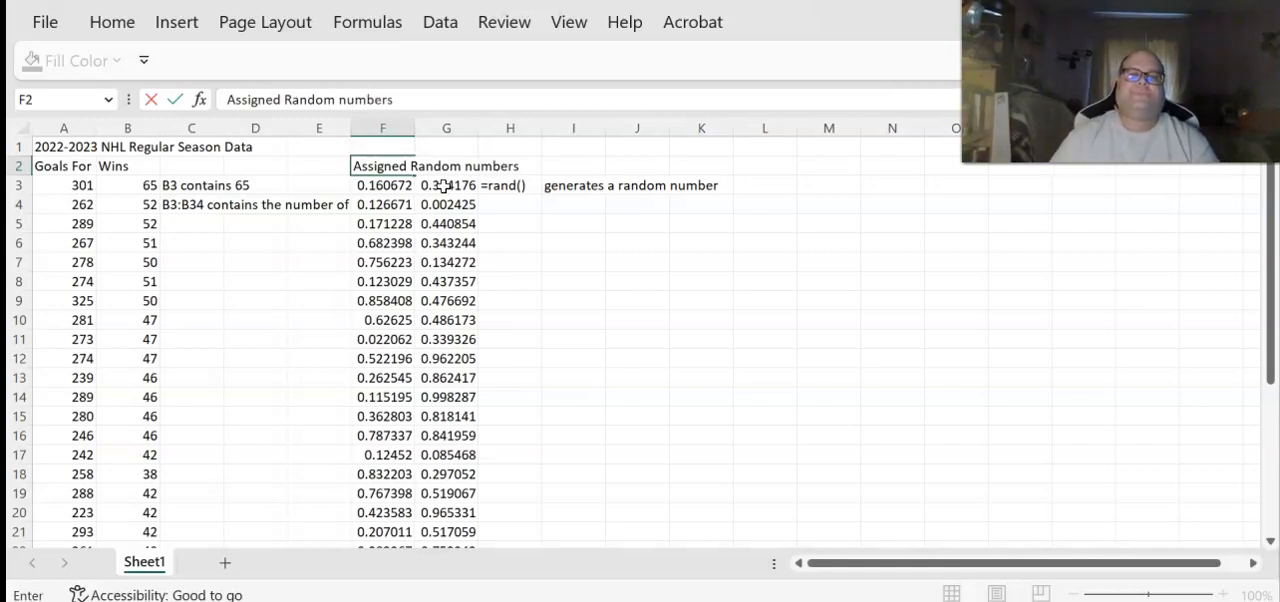
pyautogui.press('Return')
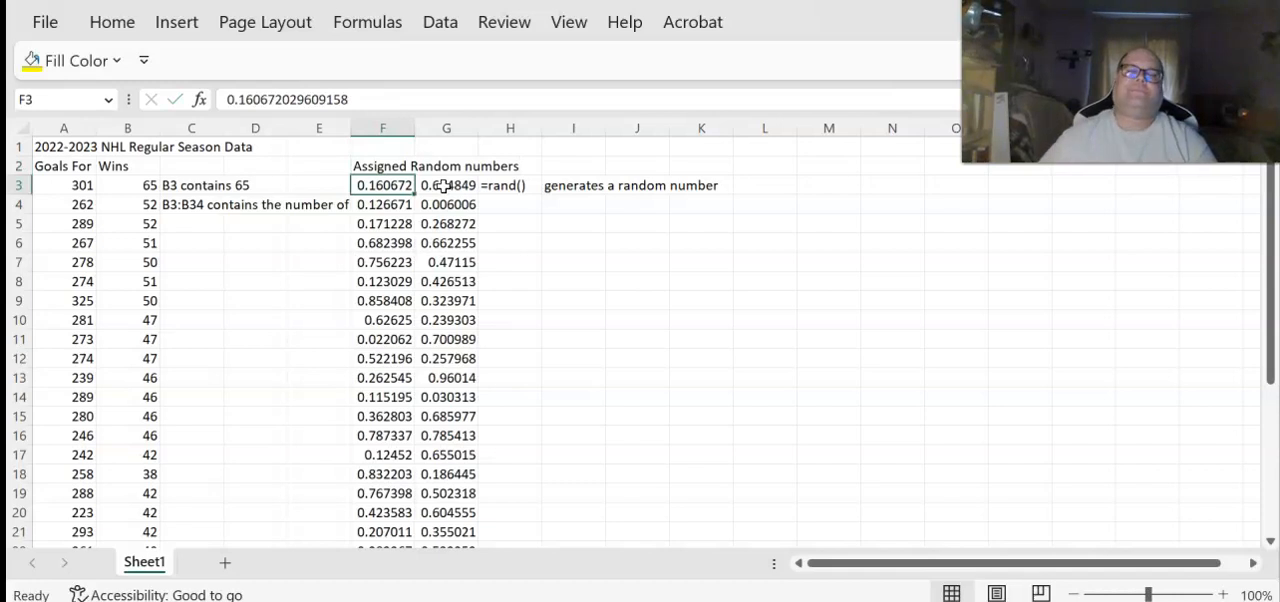
# Clear the contents of the whole column G containing the RAND formulas
pyautogui.click(434, 130)
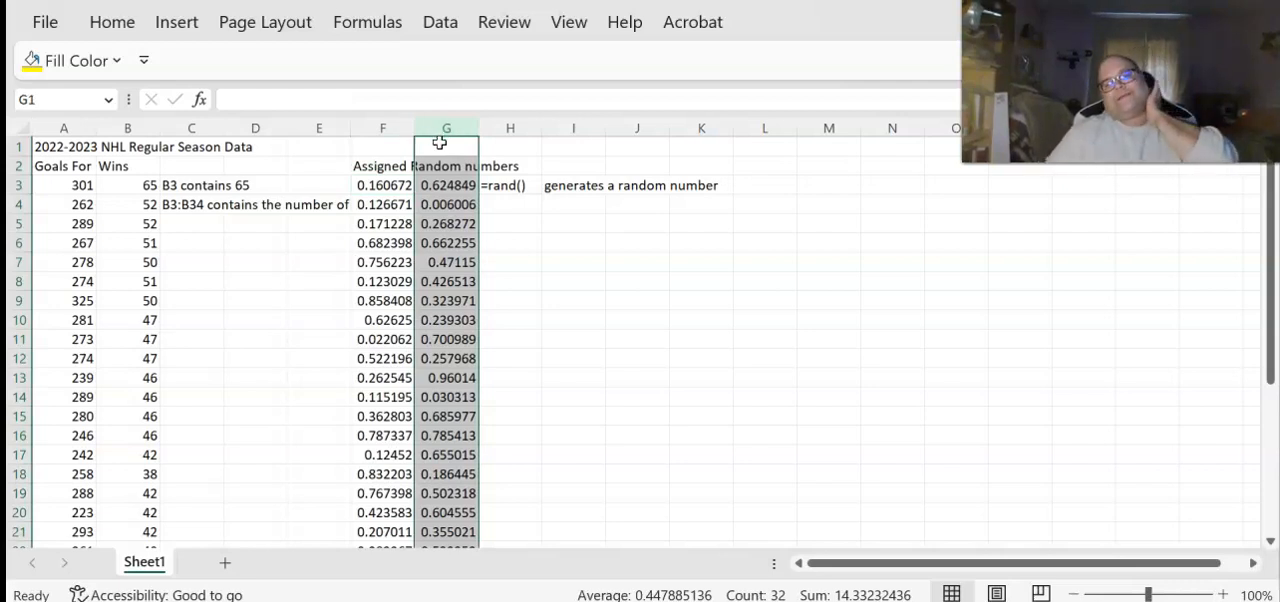
pyautogui.press('Delete')
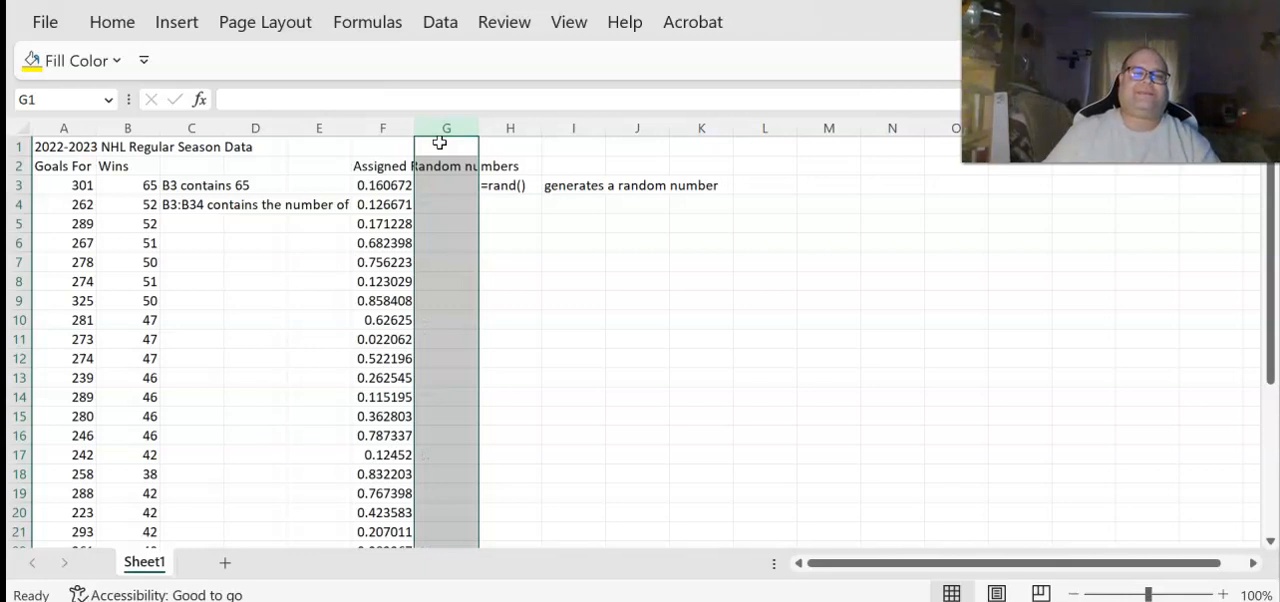
pyautogui.press('Left')
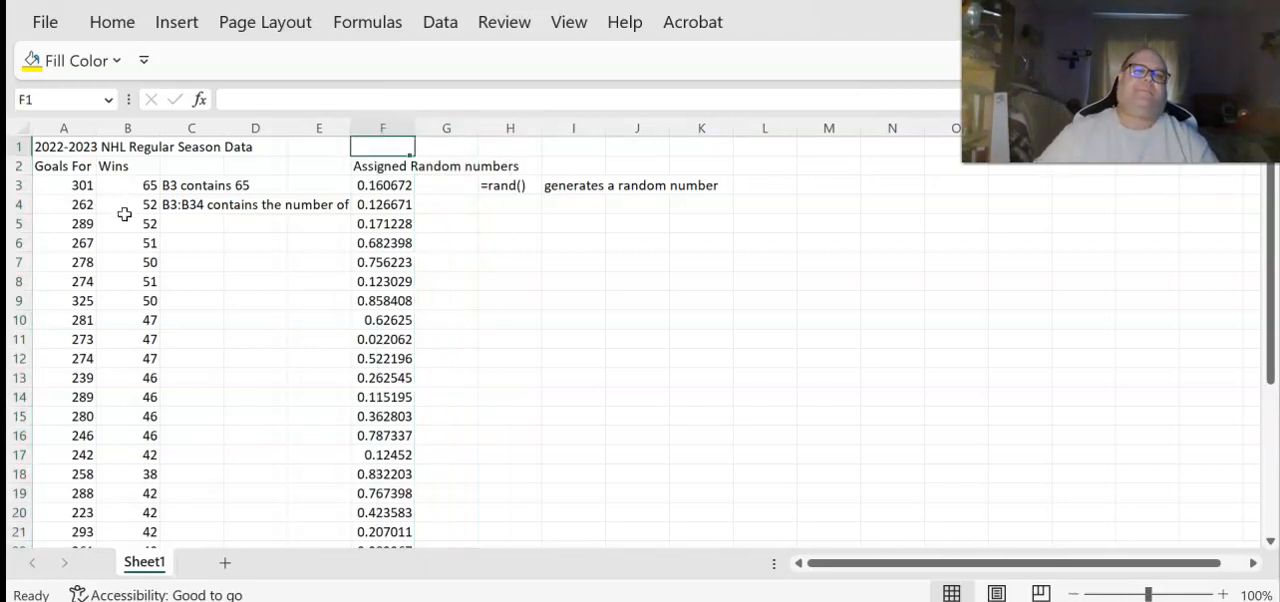
# Move the two reference notes from C3:C4 to H4:H5, below the =rand() note
pyautogui.moveTo(384, 125); pyautogui.dragTo(56, 132)
pyautogui.moveTo(171, 186); pyautogui.dragTo(180, 203)
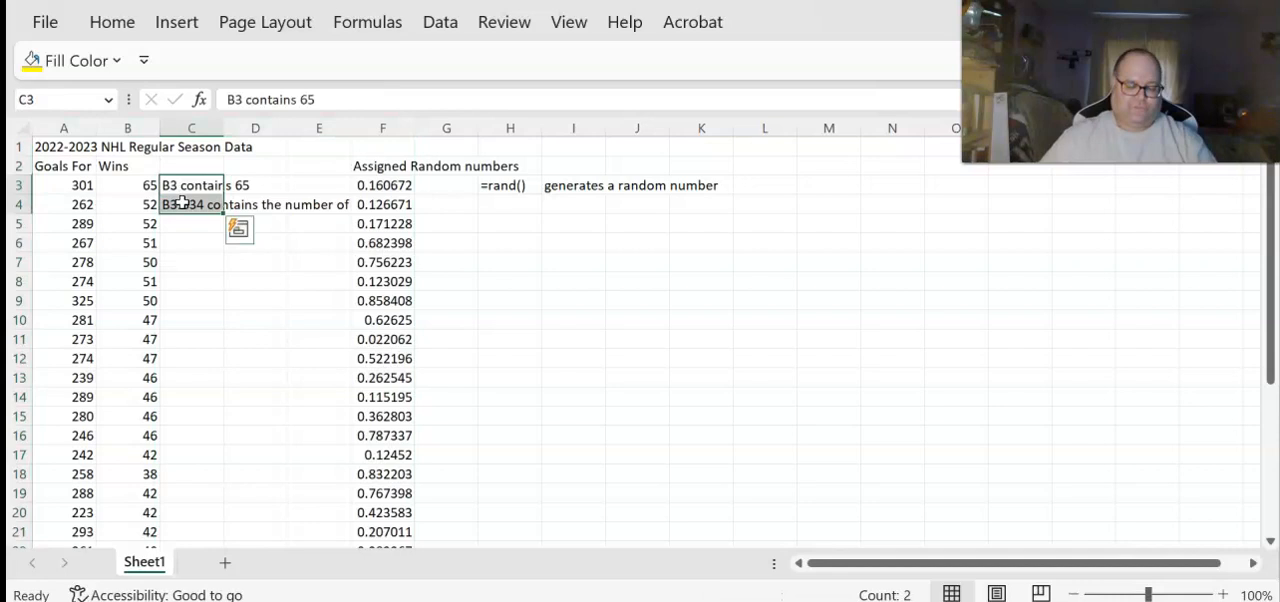
pyautogui.hotkey('ctrl', 'c')
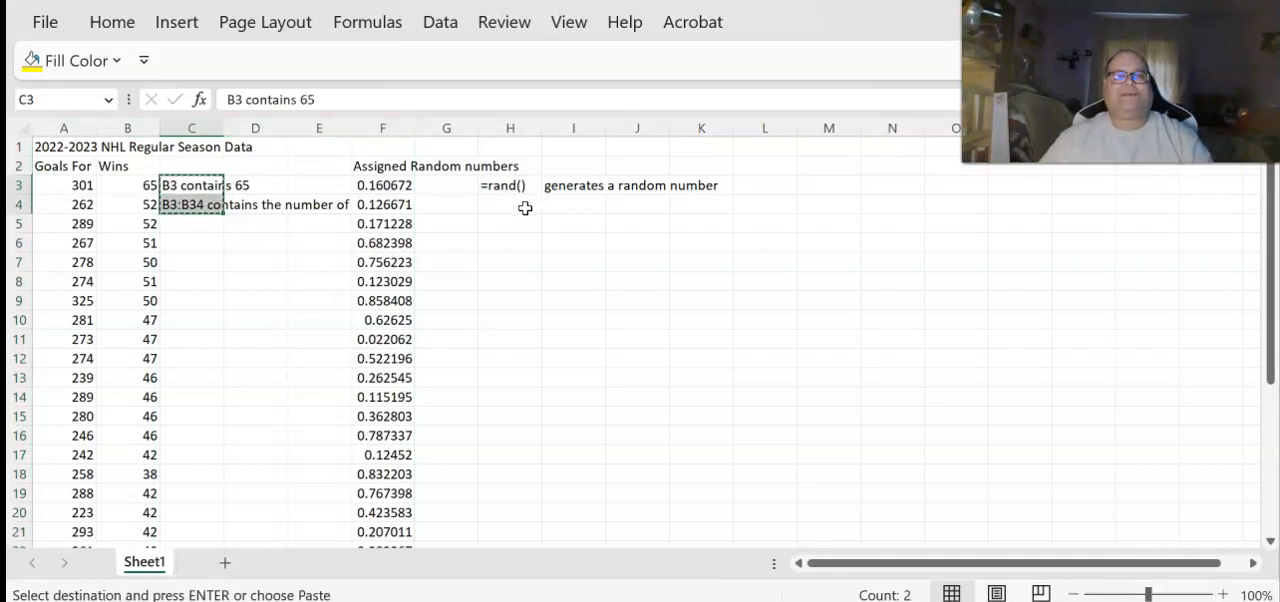
pyautogui.click(525, 207)
pyautogui.hotkey('ctrl', 'v')
pyautogui.moveTo(391, 119); pyautogui.dragTo(63, 103)
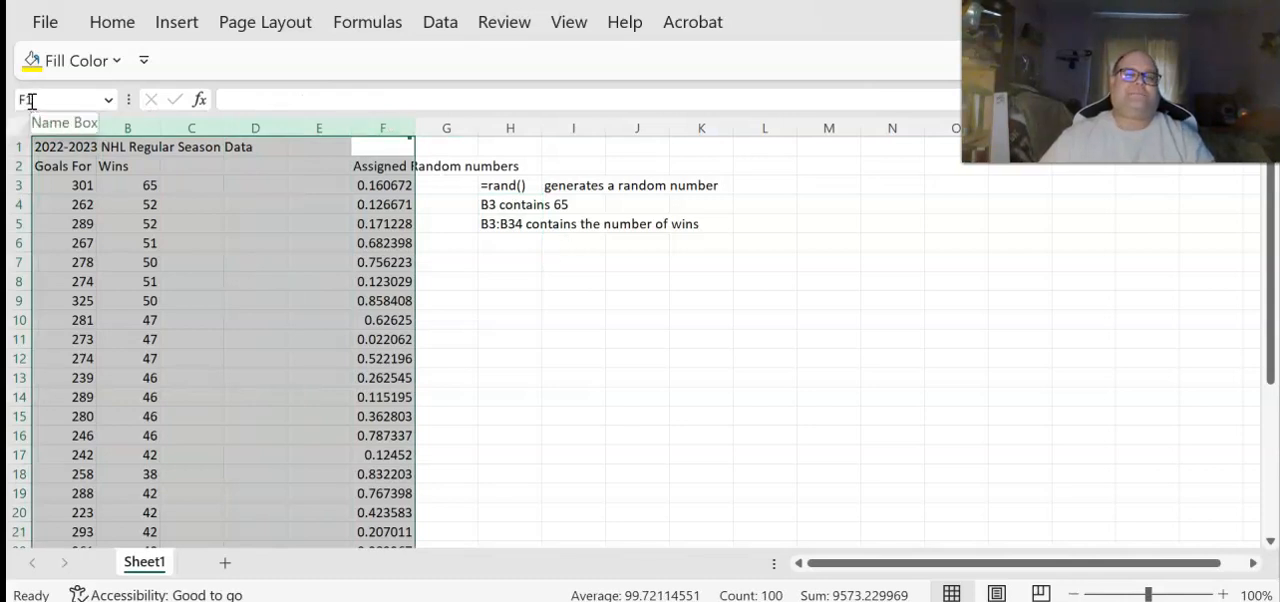
pyautogui.click(445, 30)
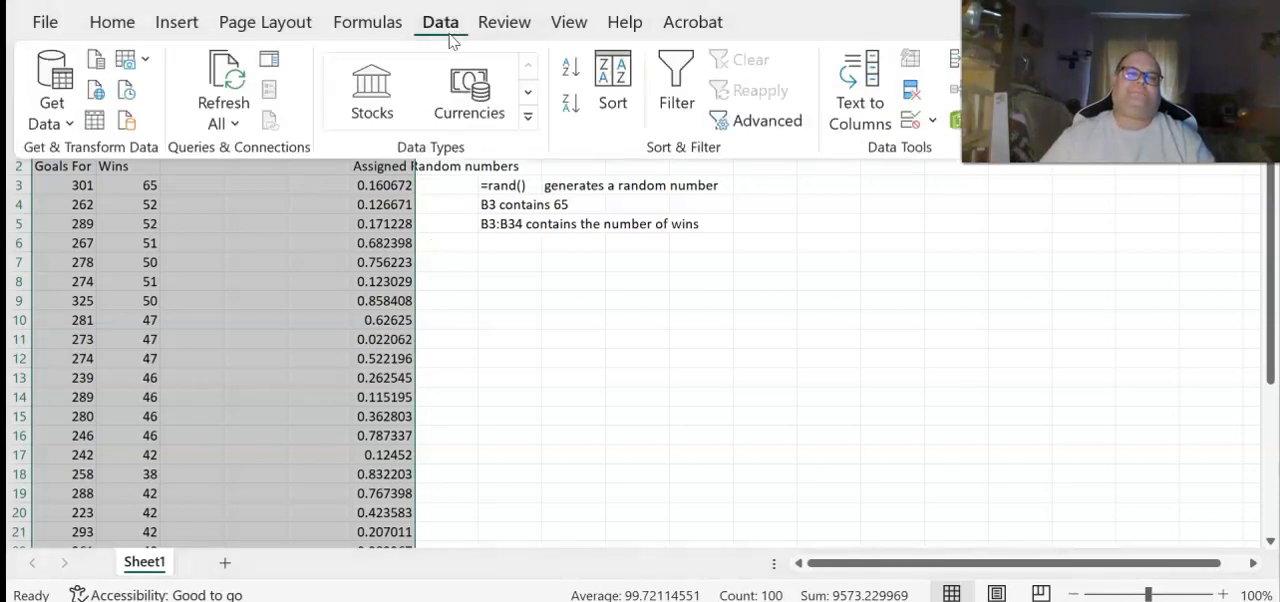
pyautogui.click(622, 88)
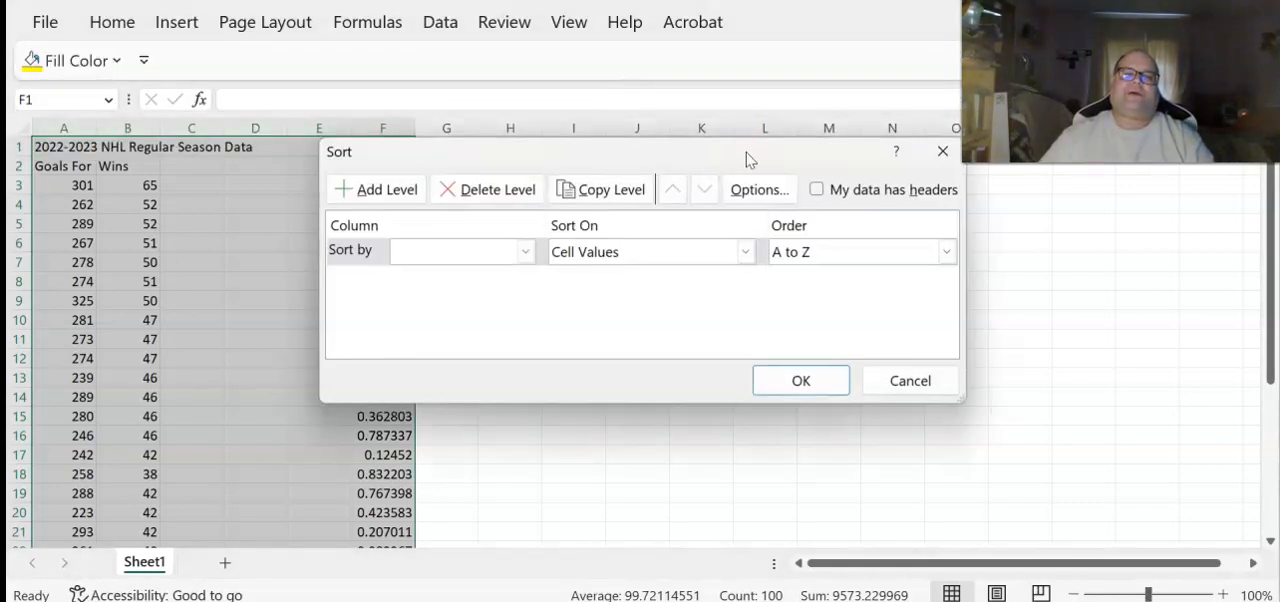
pyautogui.click(817, 190)
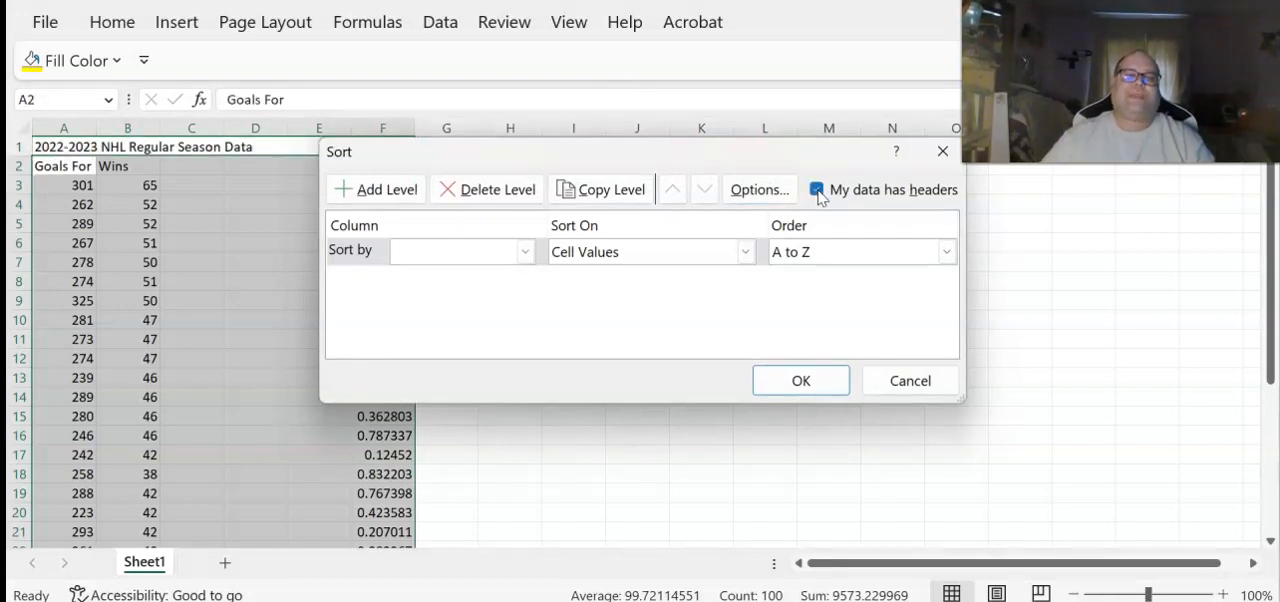
pyautogui.click(526, 252)
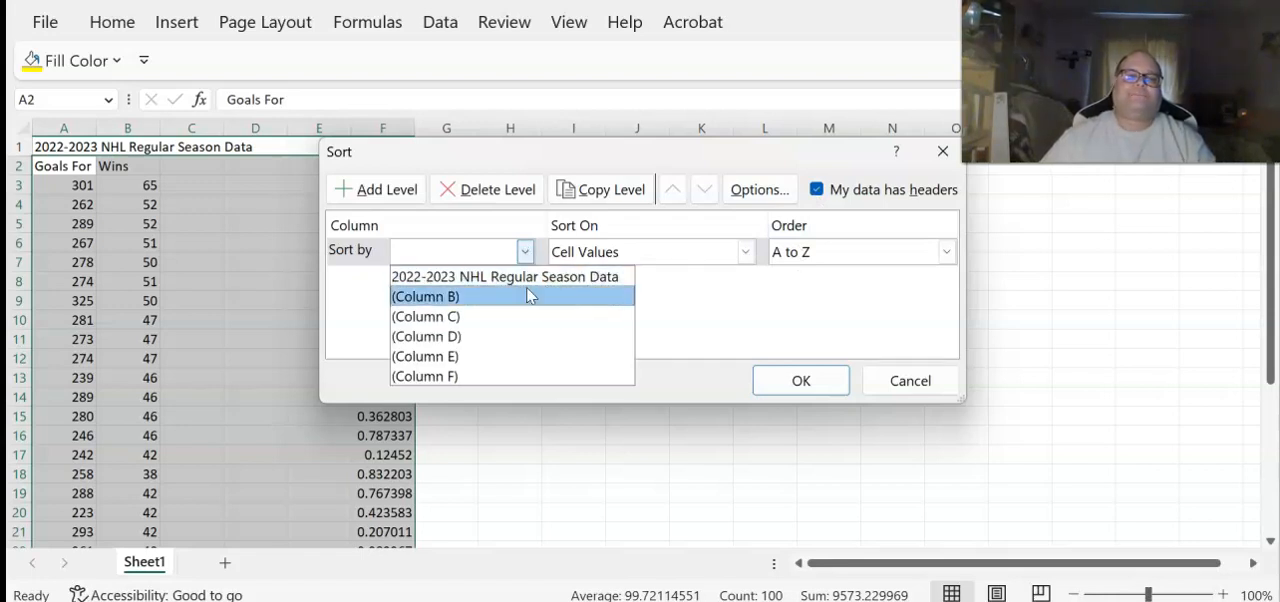
pyautogui.click(518, 377)
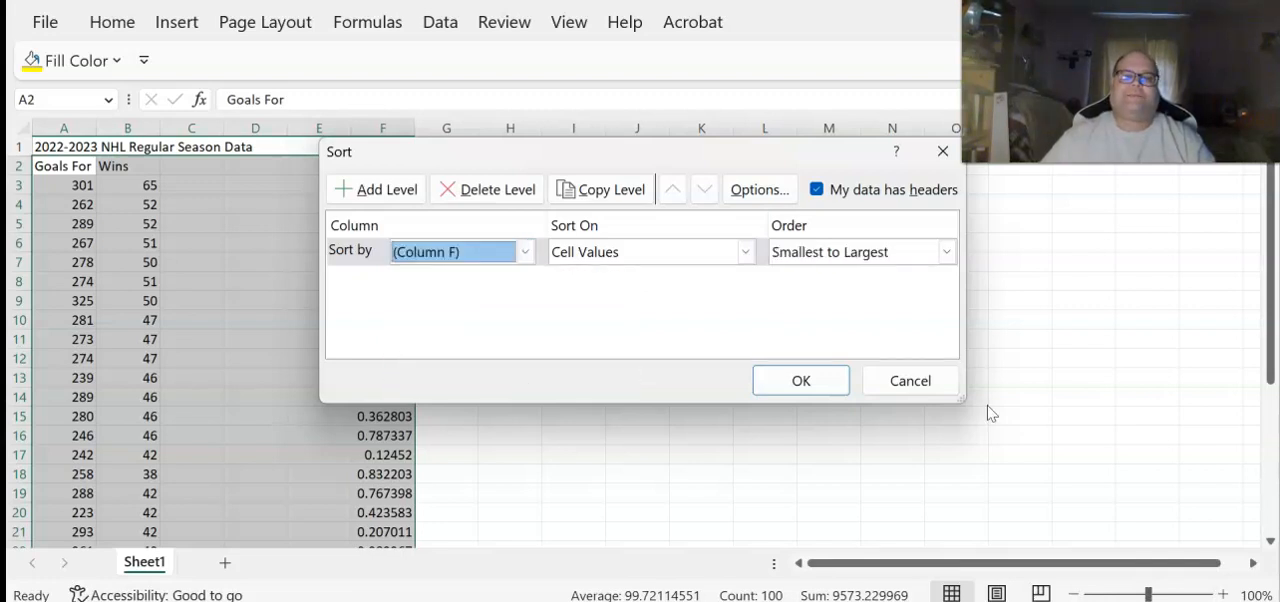
pyautogui.click(910, 381)
pyautogui.click(700, 373)
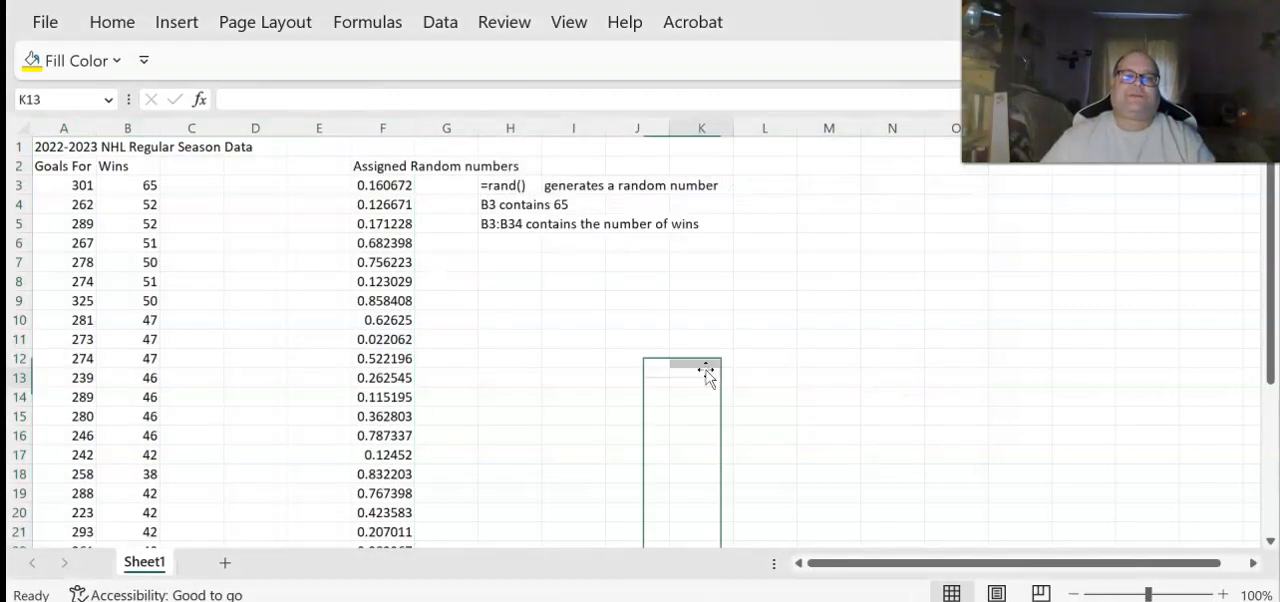
# Sort the range A2:F34, treating its first row as headers, by Assigned Random numbers from smallest to largest
pyautogui.click(392, 168)
pyautogui.moveTo(392, 168); pyautogui.dragTo(38, 480)
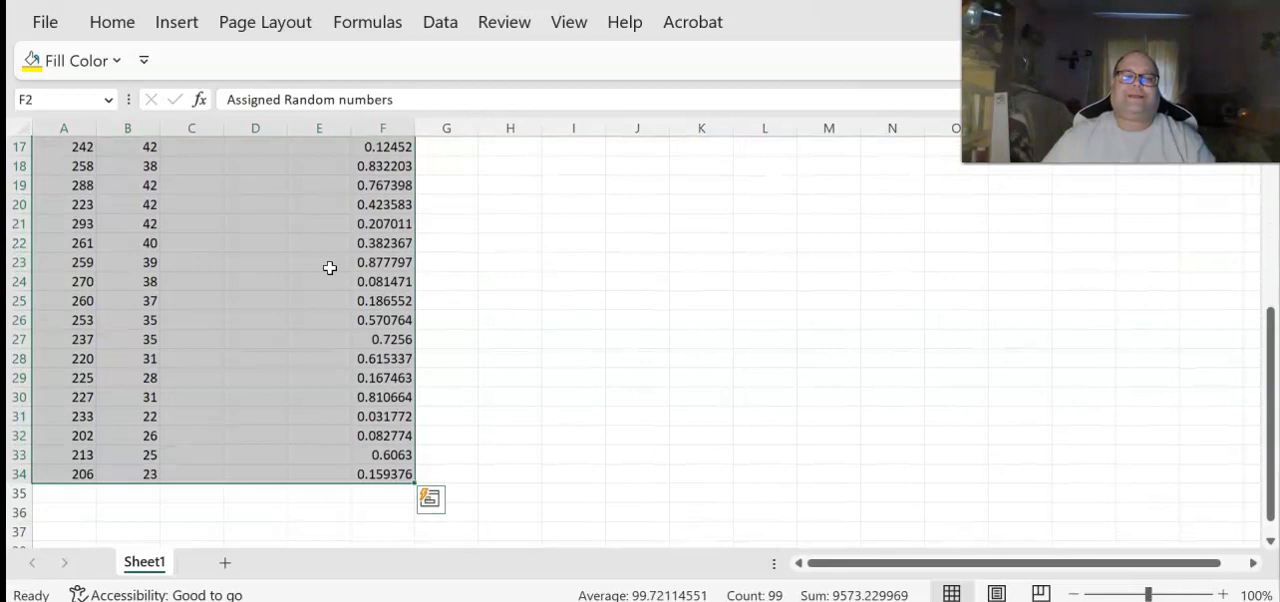
pyautogui.click(442, 22)
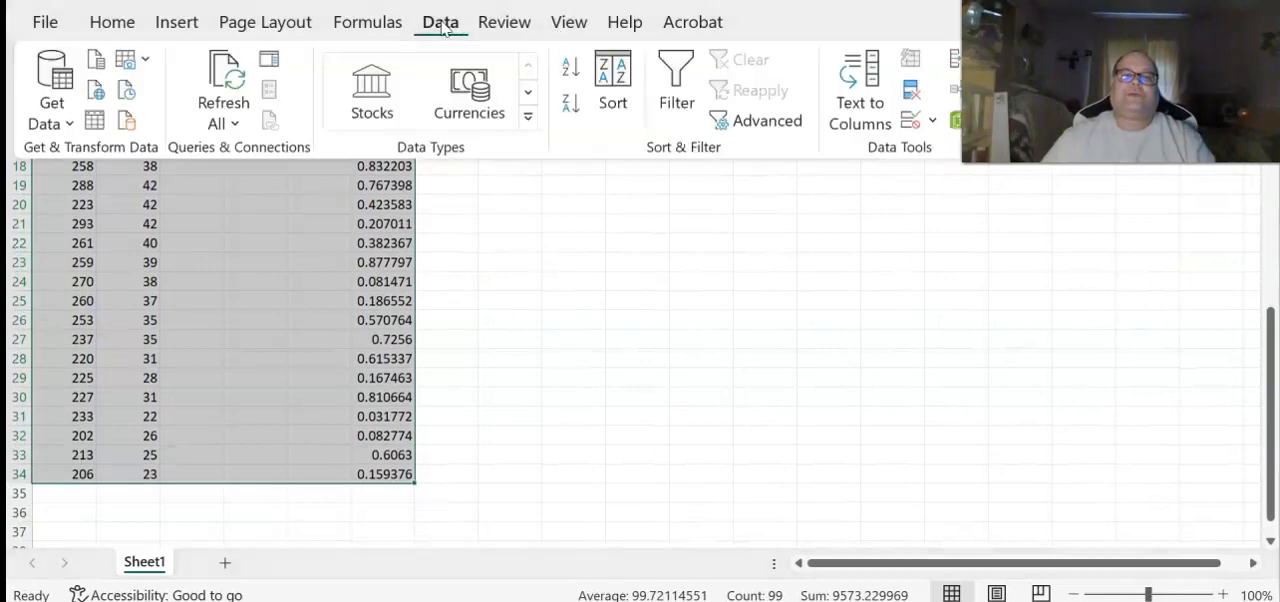
pyautogui.click(622, 66)
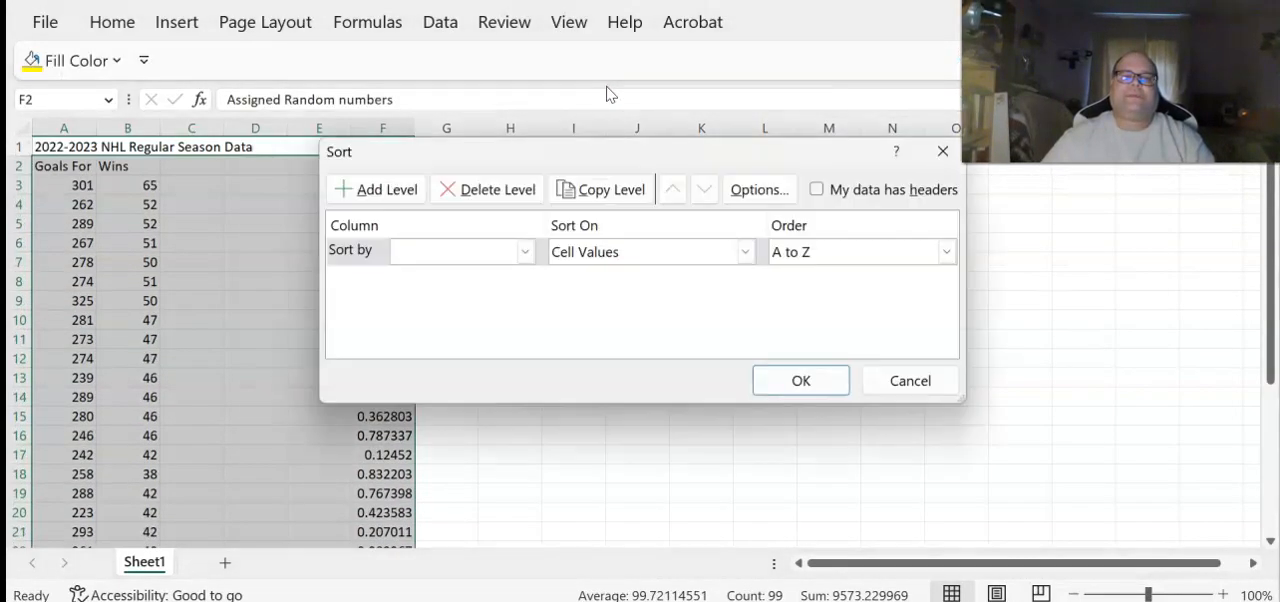
pyautogui.click(524, 252)
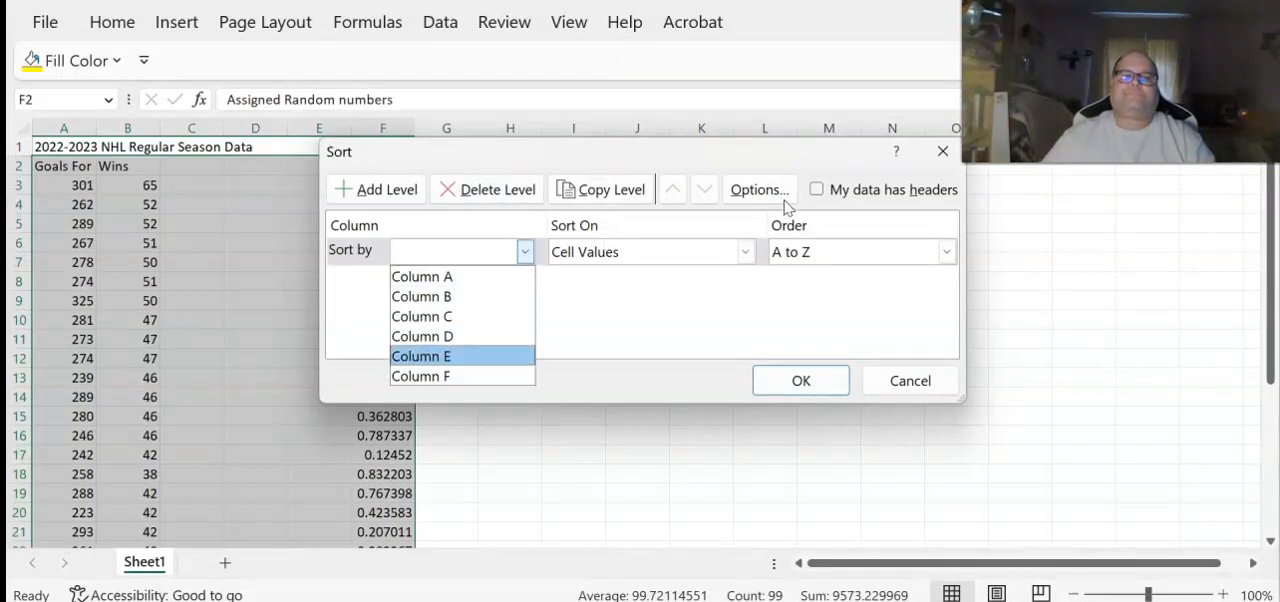
pyautogui.click(818, 195)
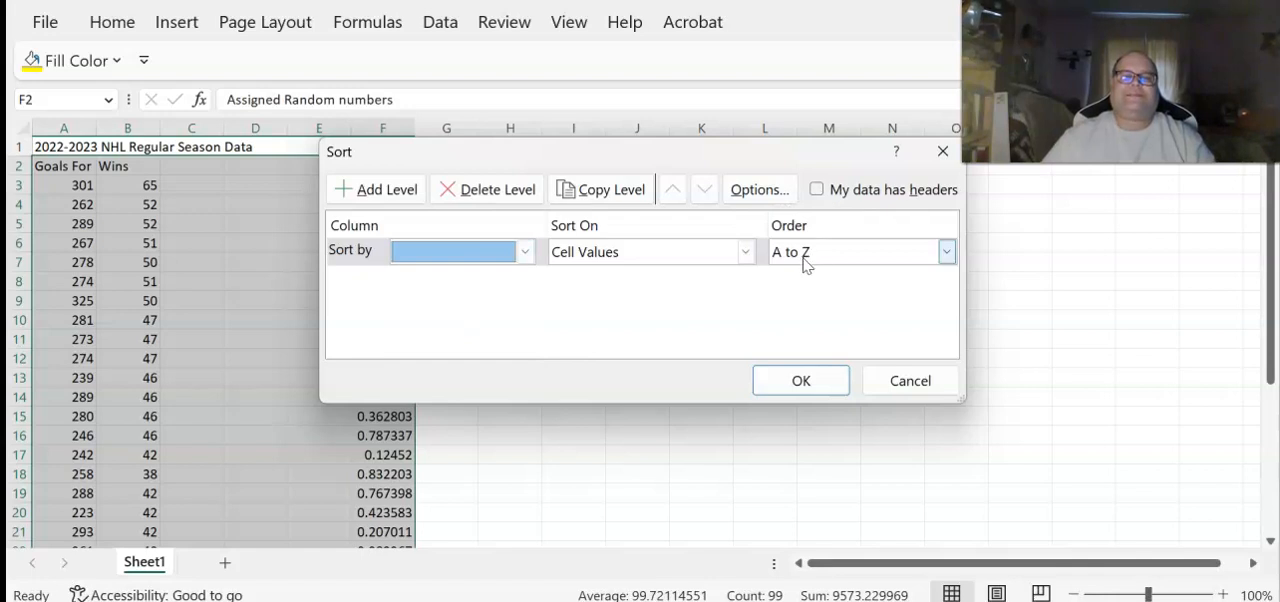
pyautogui.click(817, 190)
pyautogui.click(524, 252)
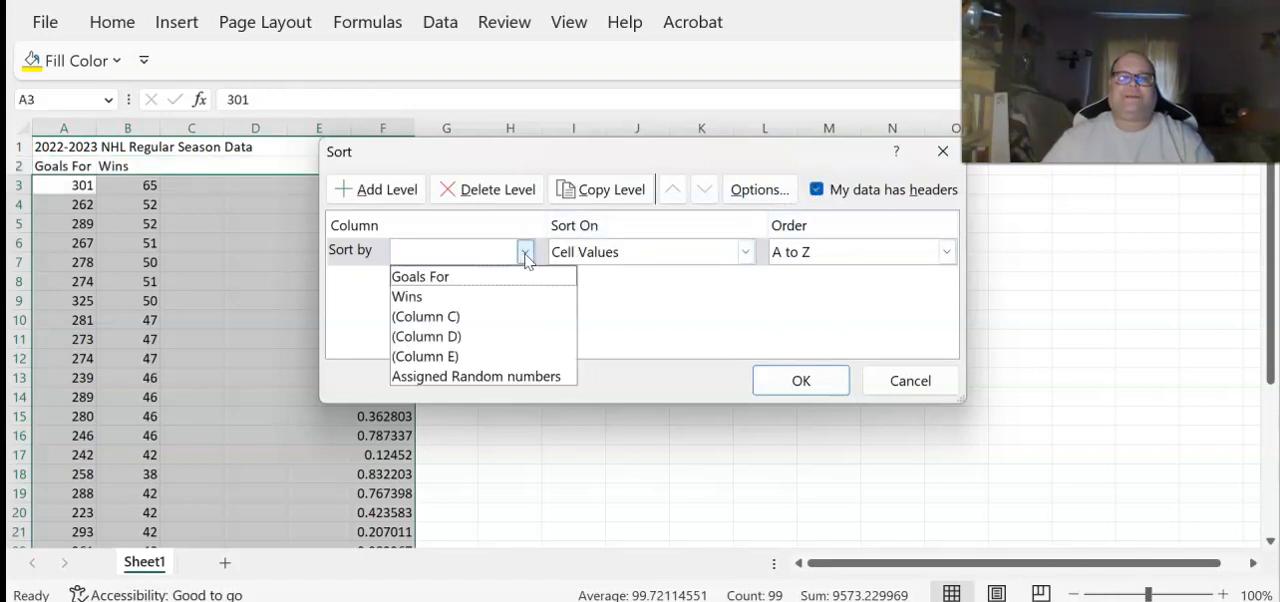
pyautogui.click(521, 385)
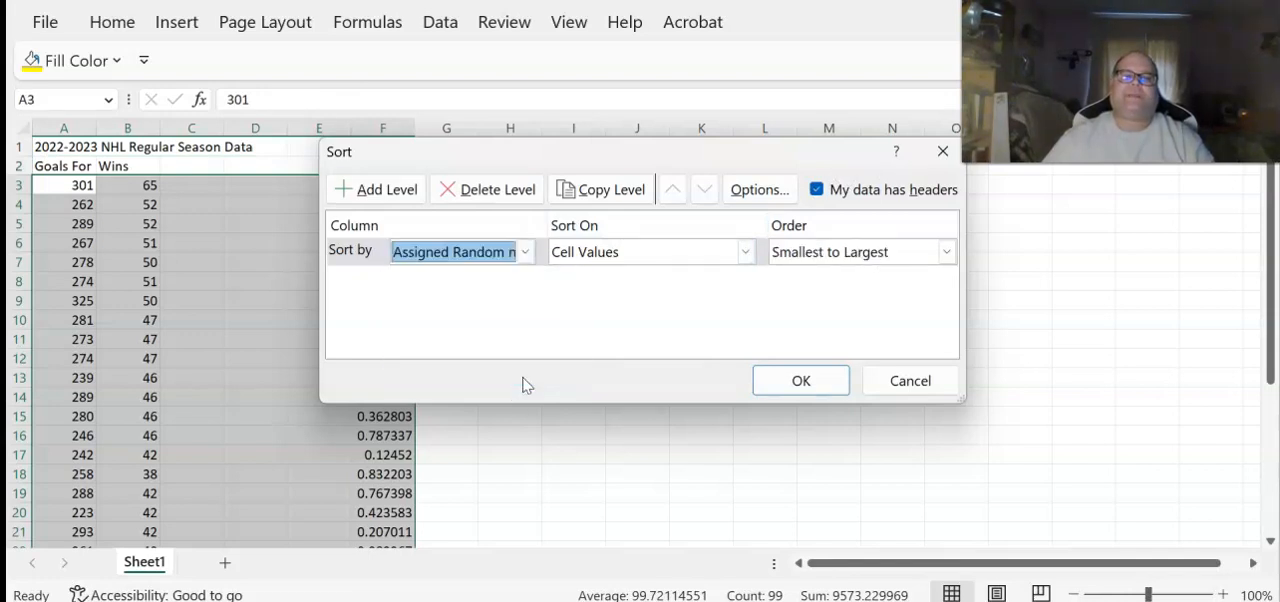
pyautogui.click(792, 390)
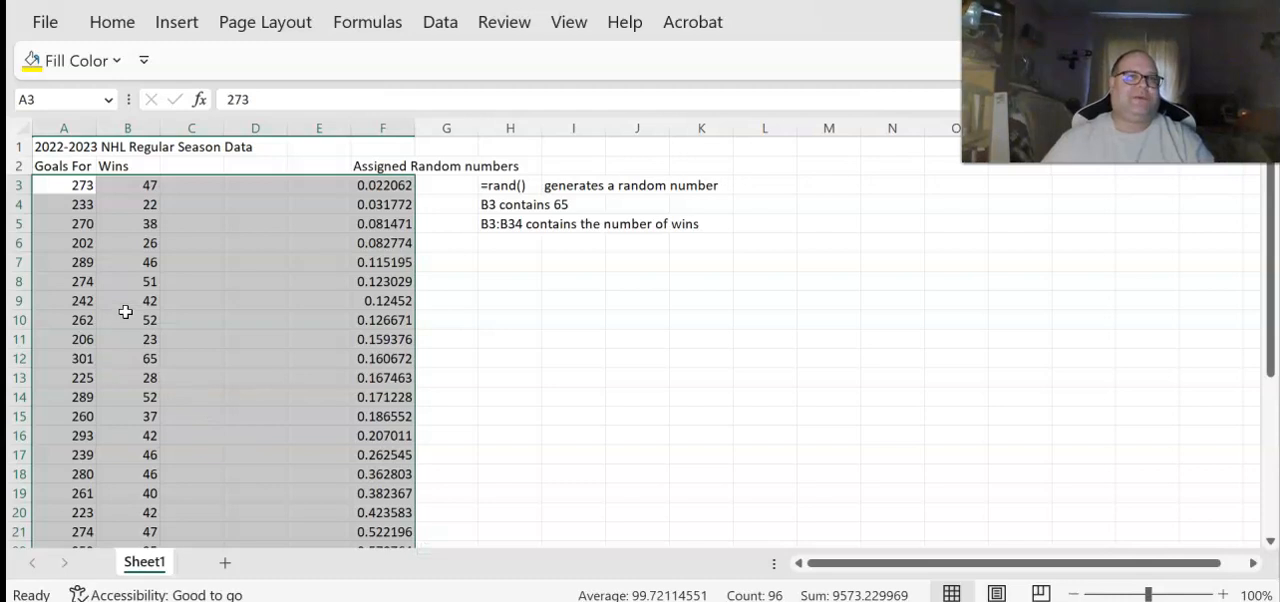
pyautogui.click(208, 185)
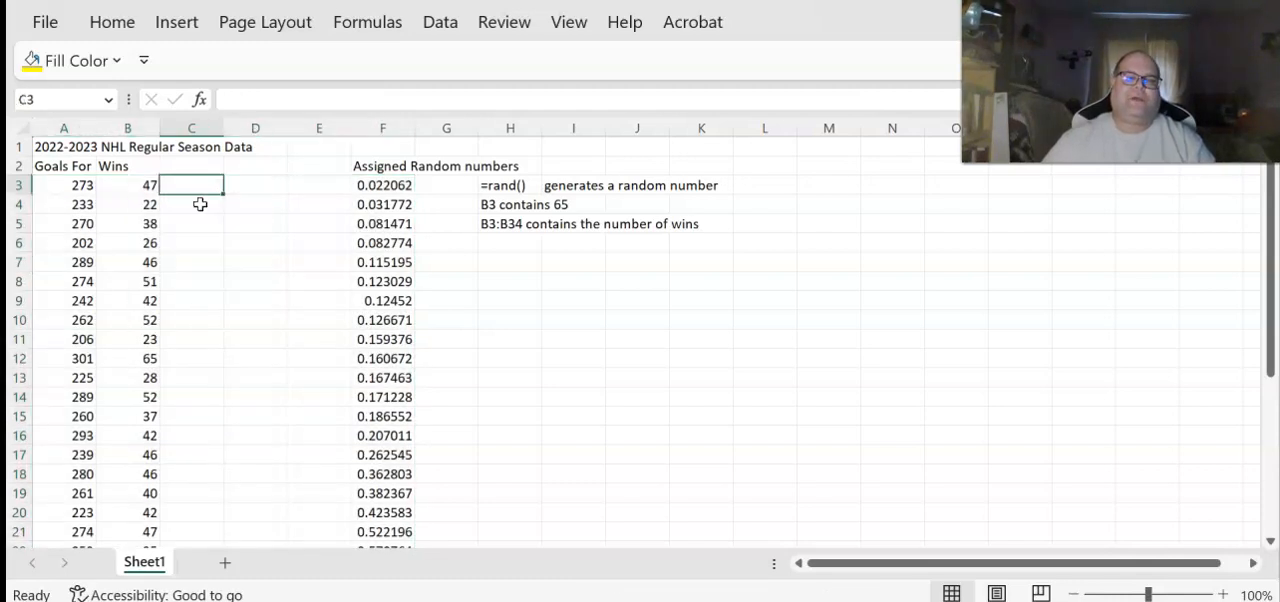